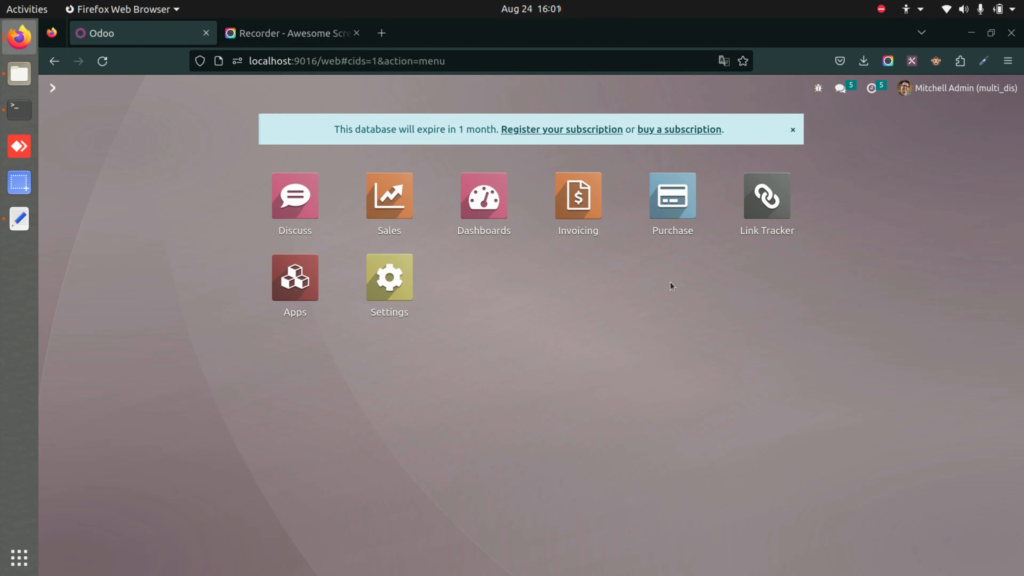
Open the administrator's user record and check that the multi-discount access rights for sales, purchase and invoice are enabled.
left_click(375, 296)
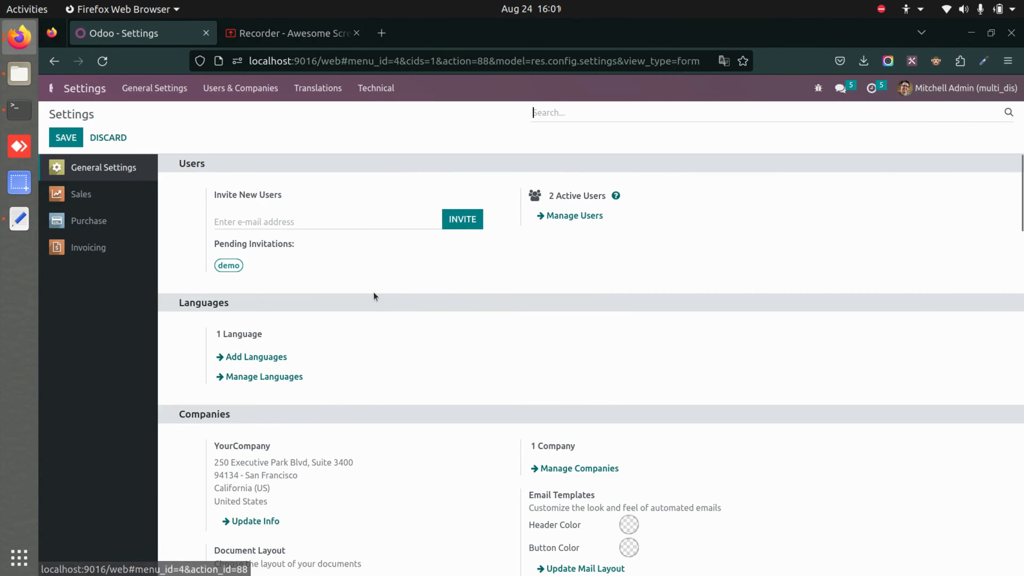
left_click(229, 100)
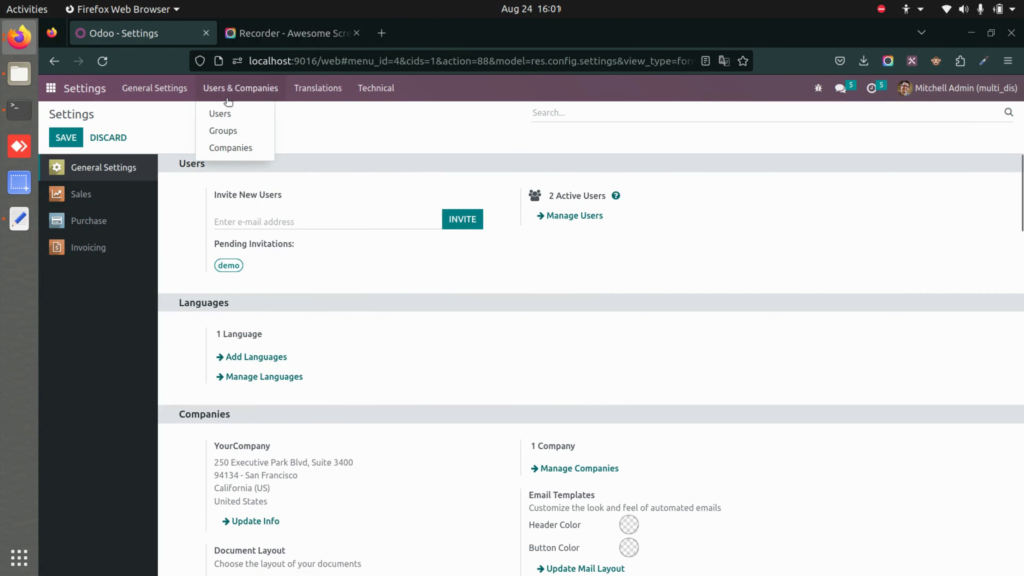
left_click(246, 109)
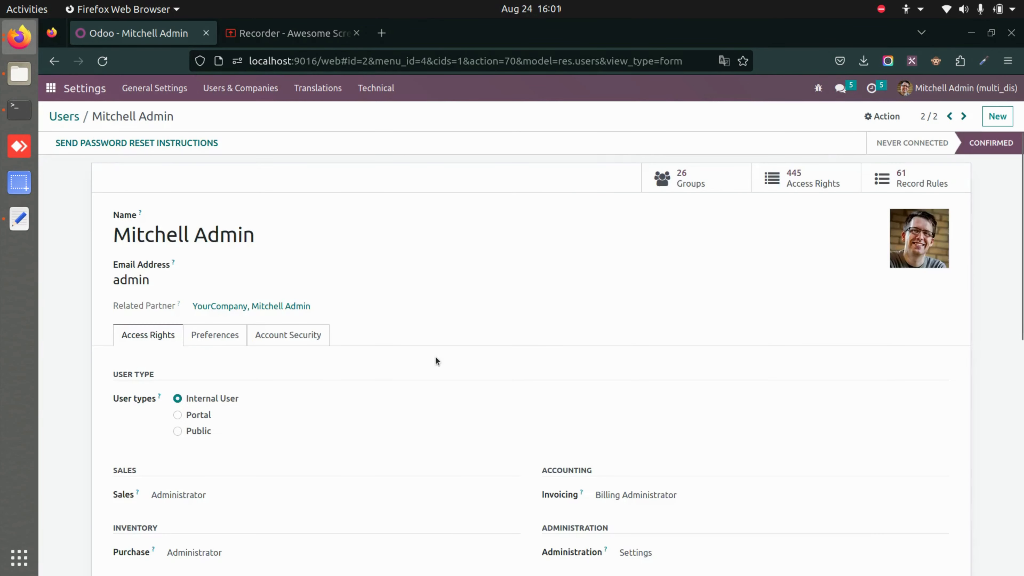
scroll(435, 358, "down", 10)
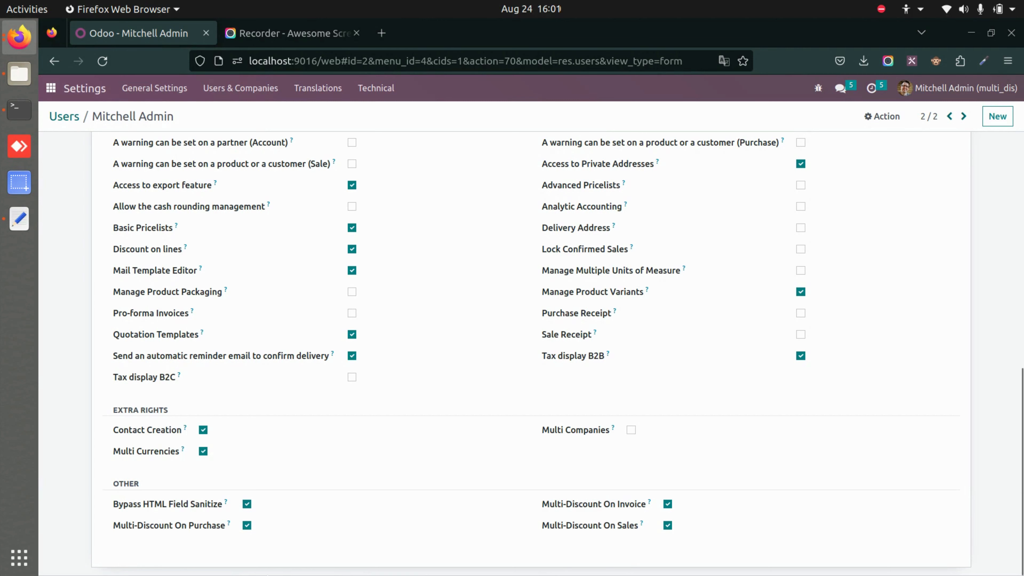
Check the Discounts option in the Pricing section of the Sales settings.
left_click(51, 88)
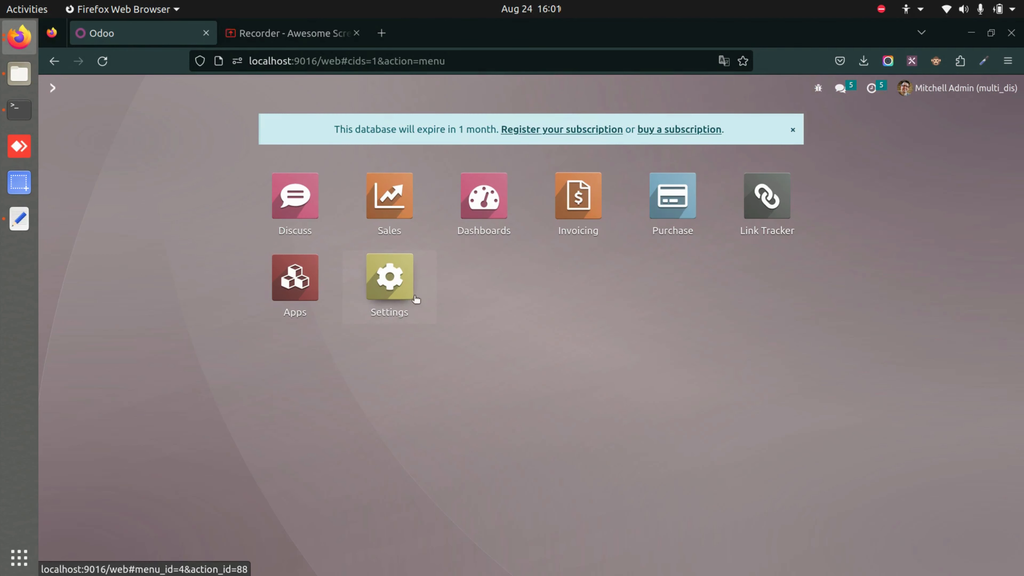
left_click(397, 286)
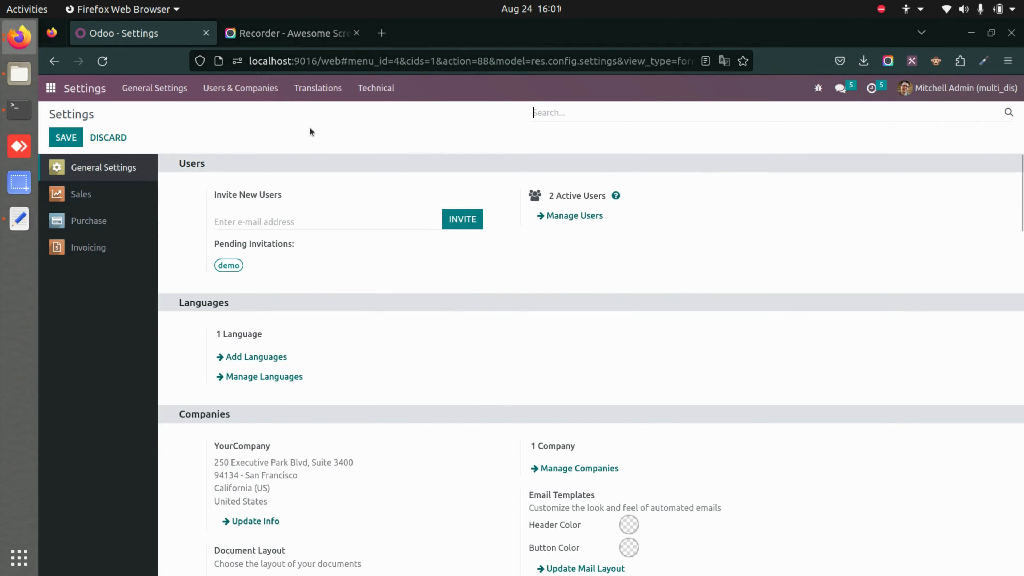
left_click(121, 200)
scroll(354, 407, "down", 3)
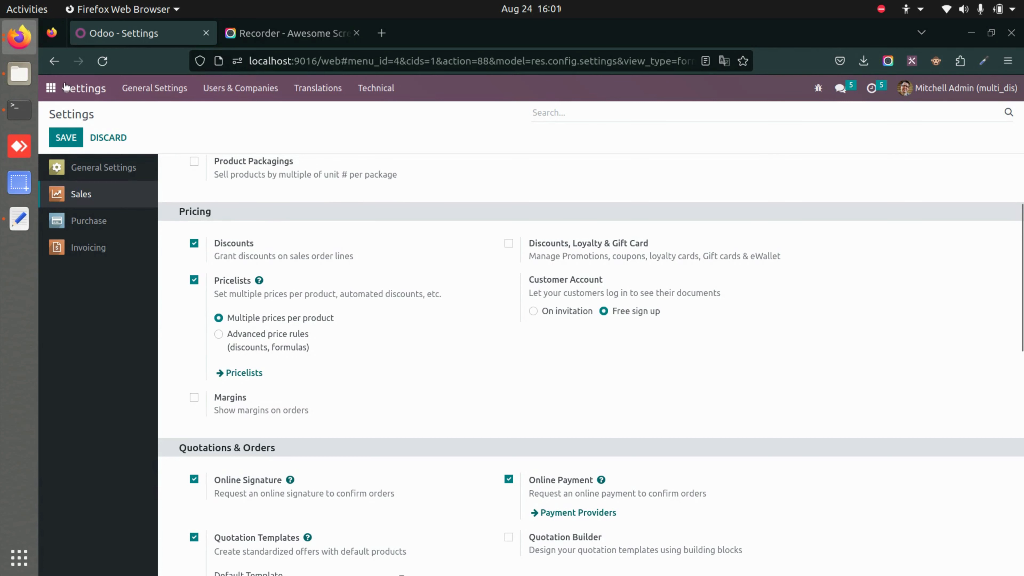
Create a new sales quotation with Azure Interior as the customer.
left_click(51, 88)
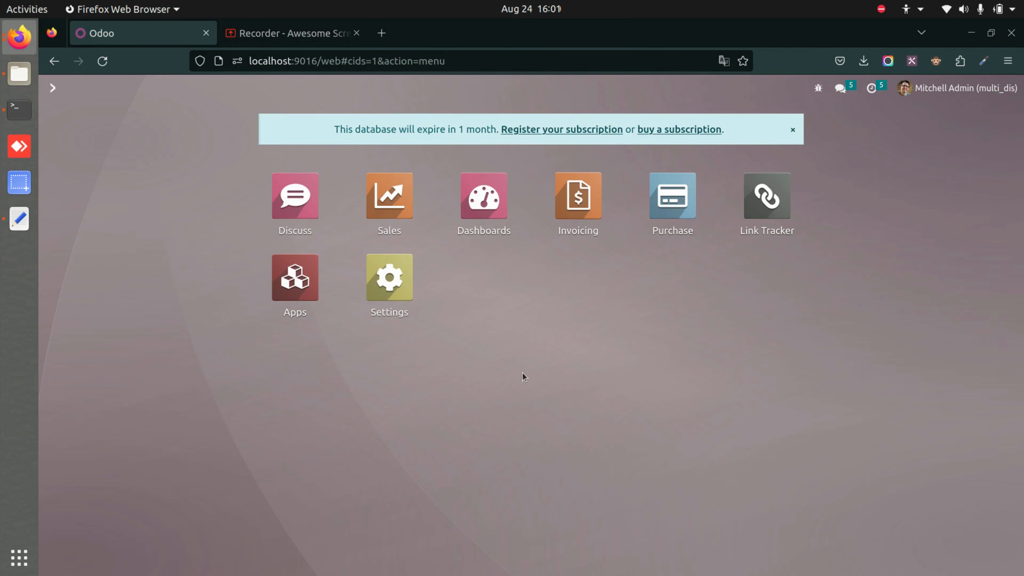
left_click(389, 198)
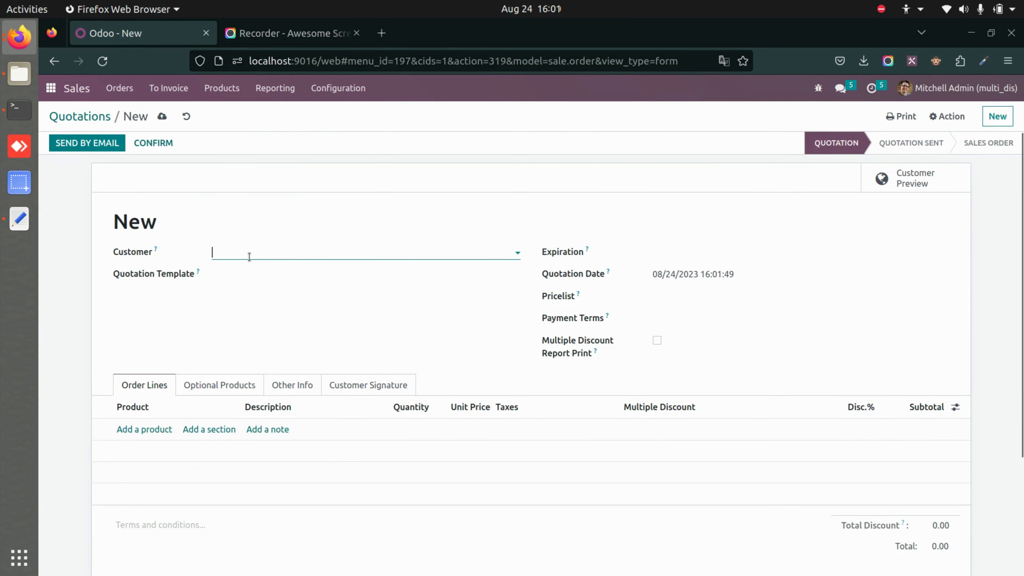
left_click(249, 256)
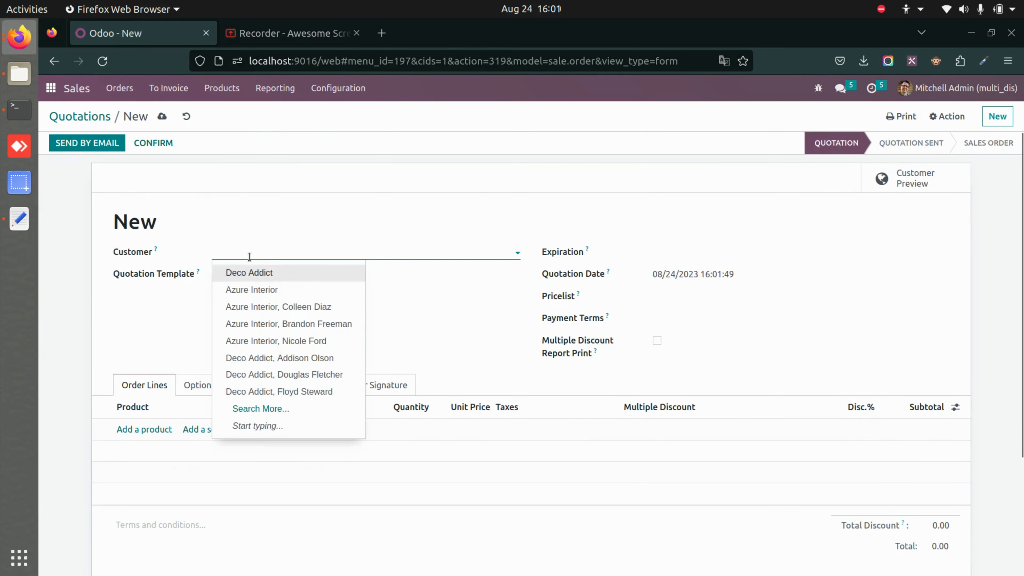
left_click(253, 290)
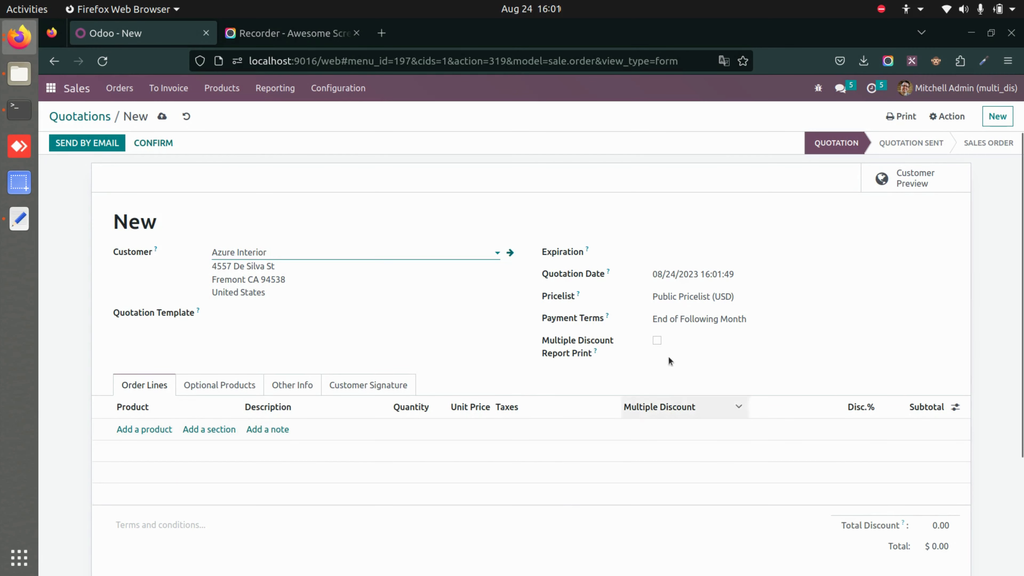
Add an order line for [FURN_6666] Acoustic Bloc Screens with a multiple discount of 10 and save the quotation.
left_click(150, 429)
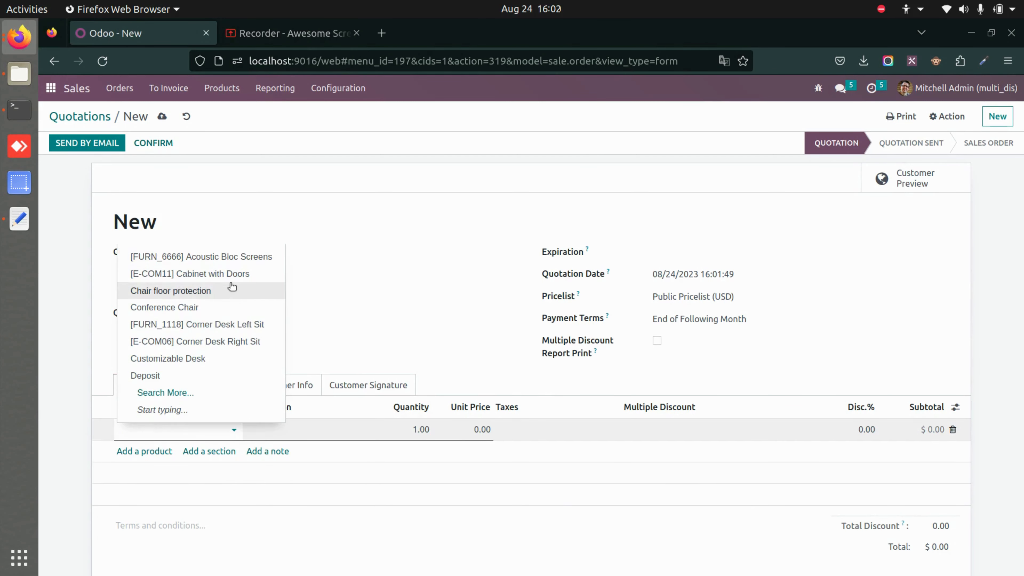
left_click(252, 260)
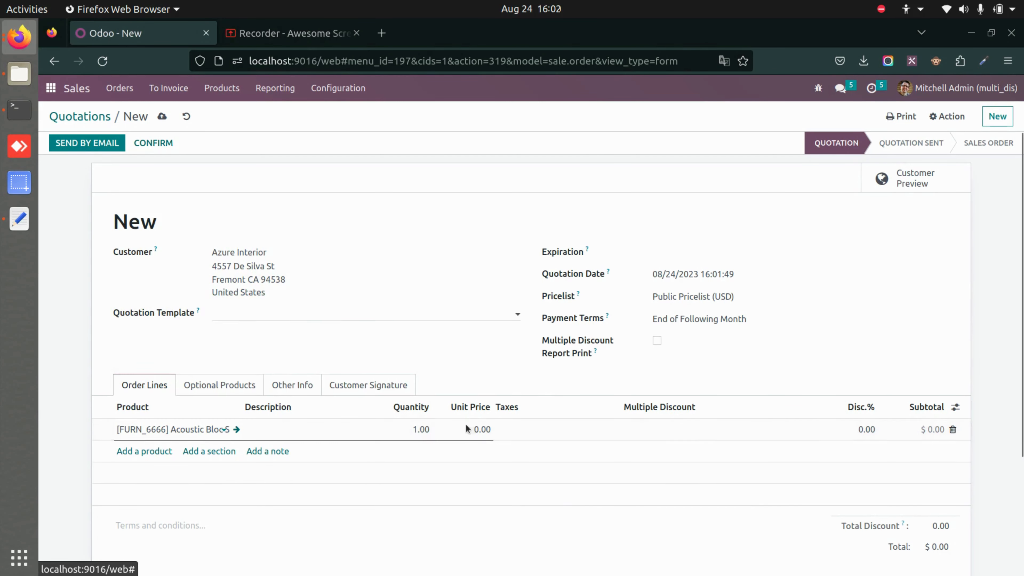
left_click(654, 569)
left_click(645, 444)
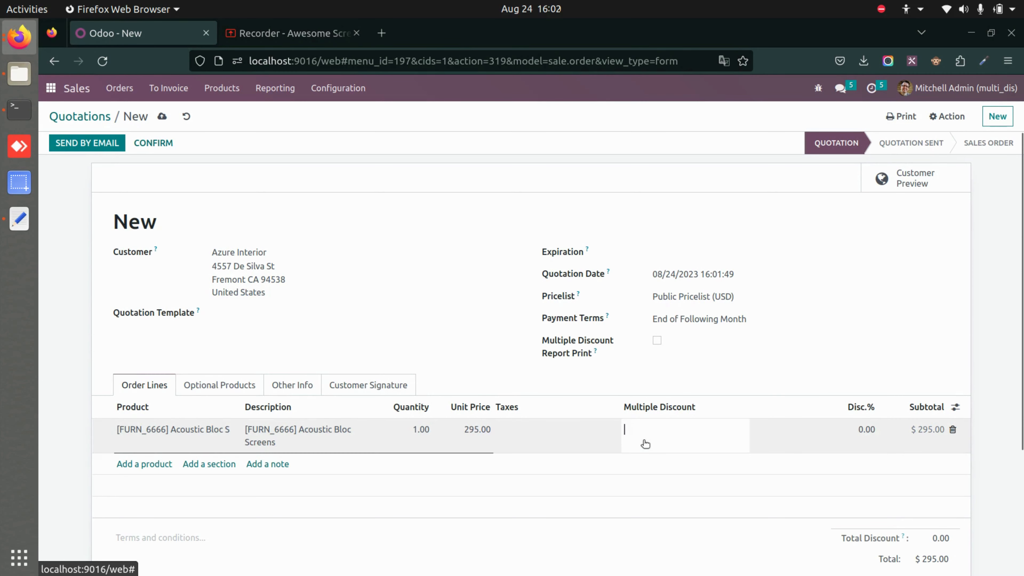
type("10")
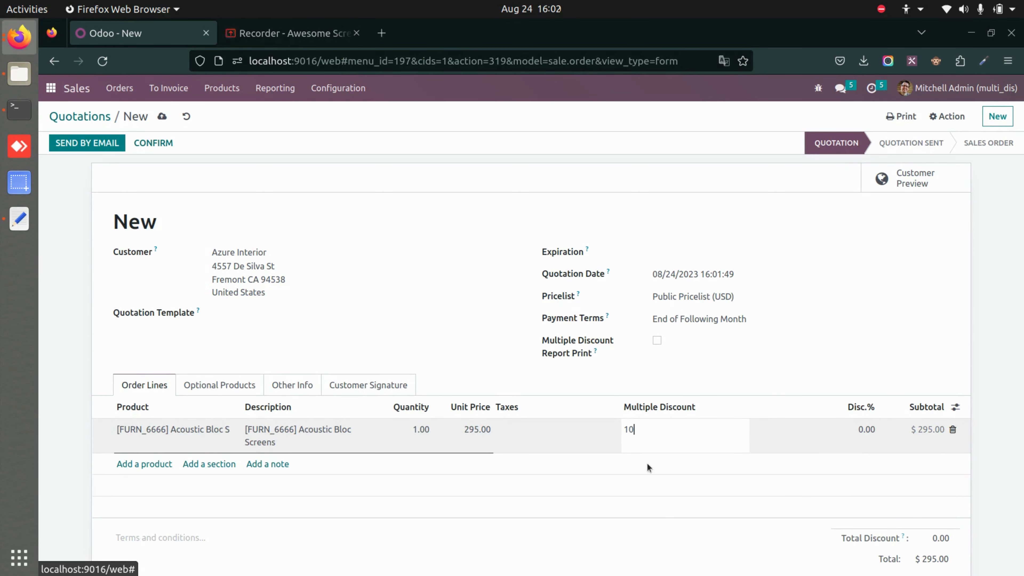
left_click(684, 568)
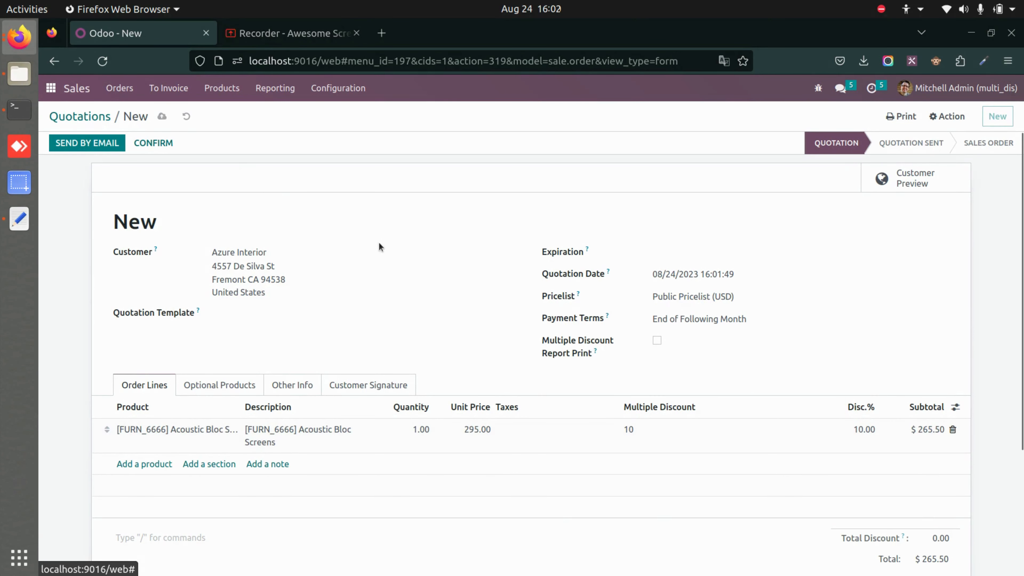
Set the Acoustic Bloc Screens line's multiple discount to 10+5, save the quotation and check the total discount.
left_click(648, 427)
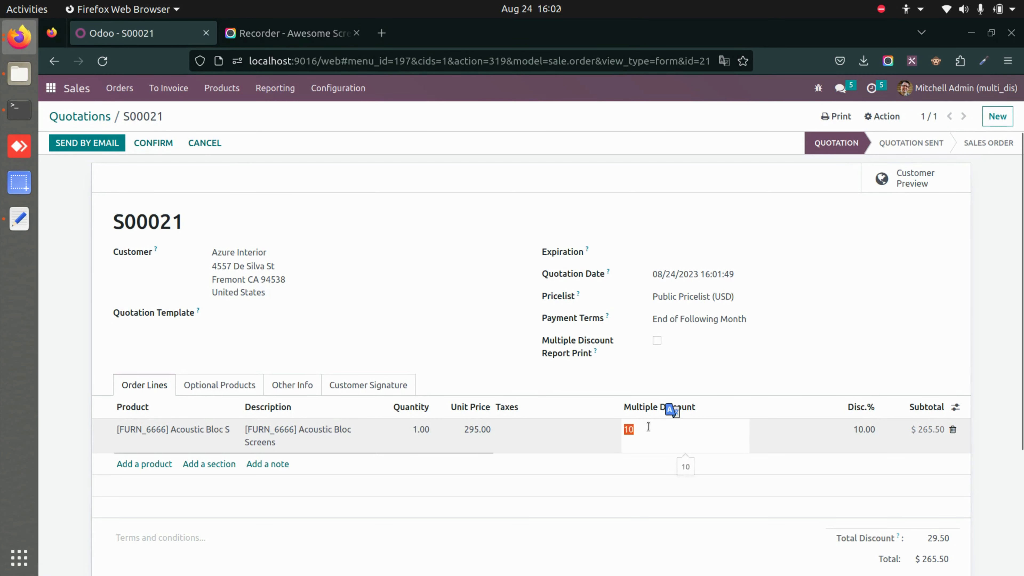
left_click(648, 426)
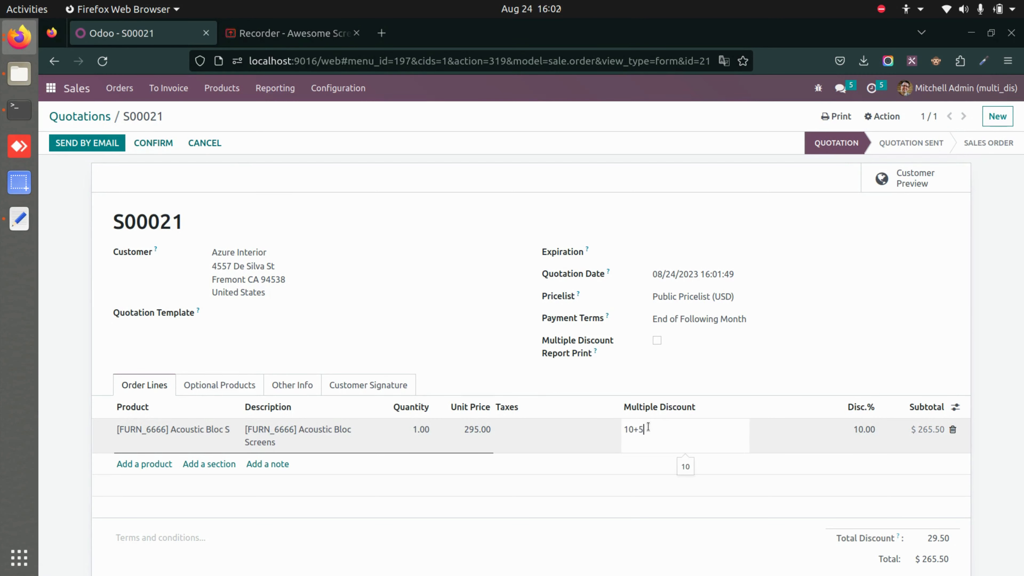
left_click(664, 536)
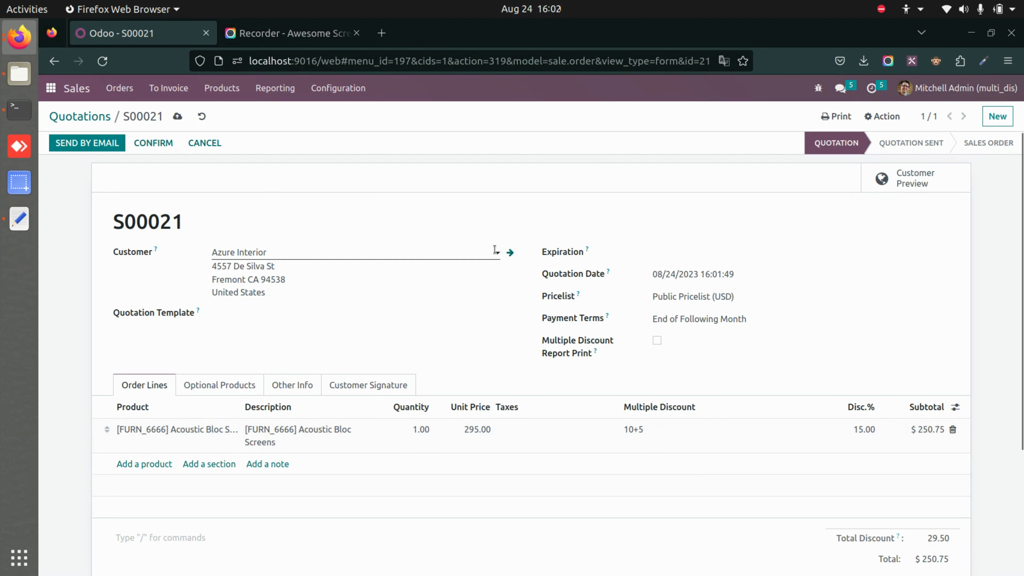
left_click(177, 116)
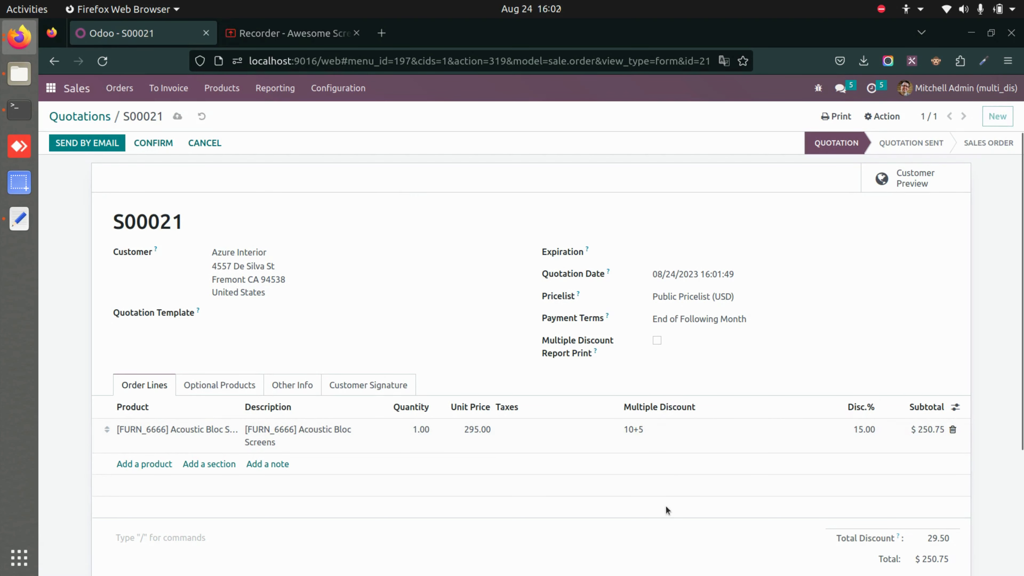
triple_click(939, 538)
left_click(974, 534)
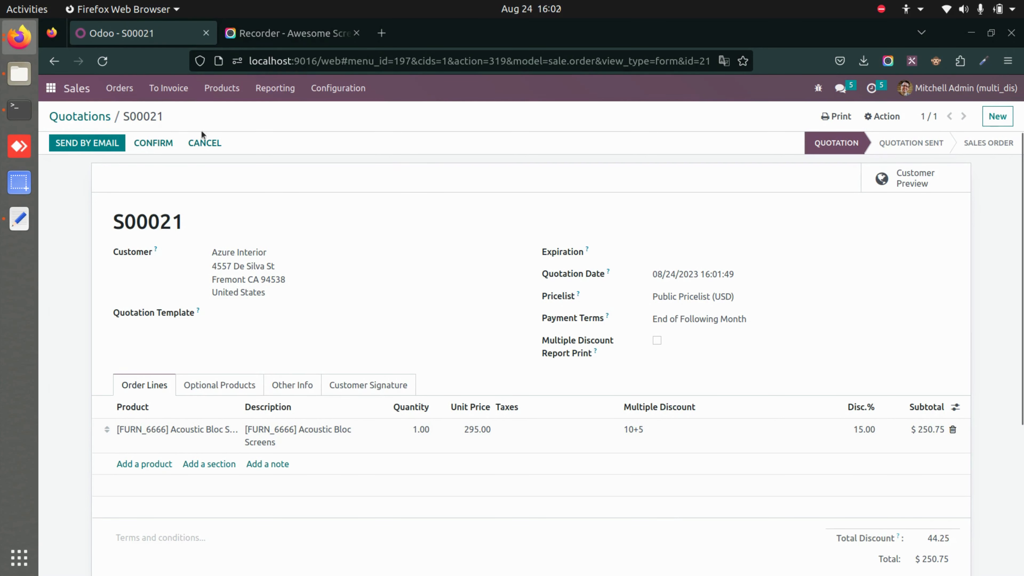
Confirm the quotation as a sales order and print it to PDF to review the order line.
left_click(153, 142)
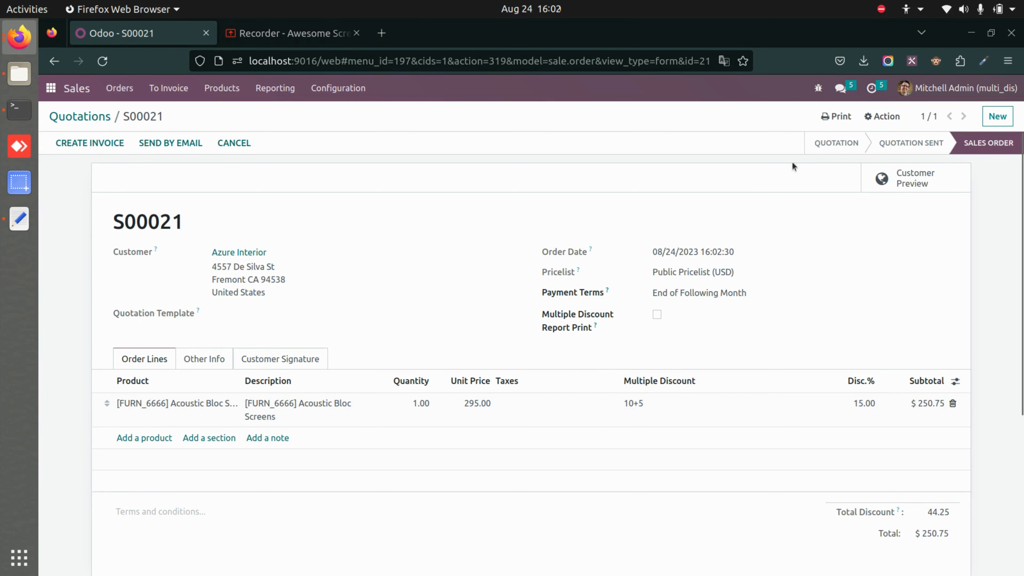
left_click(836, 117)
left_click(854, 144)
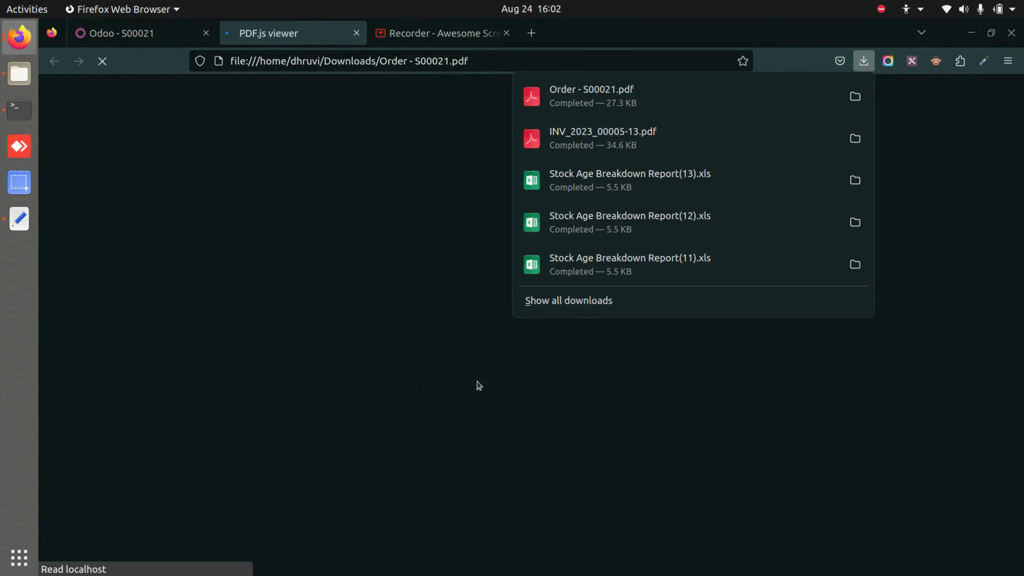
left_click(476, 381)
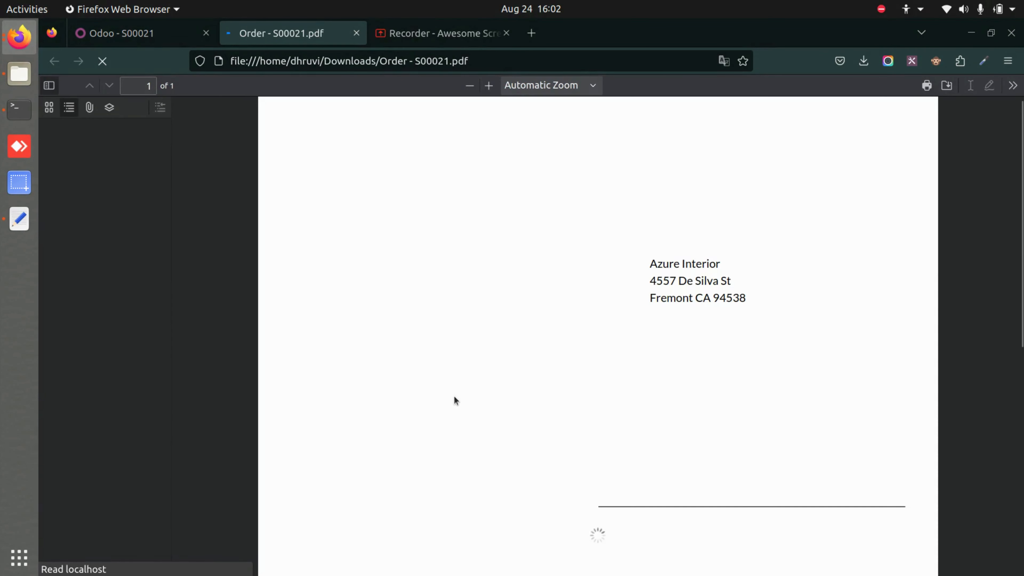
scroll(453, 396, "down", 3)
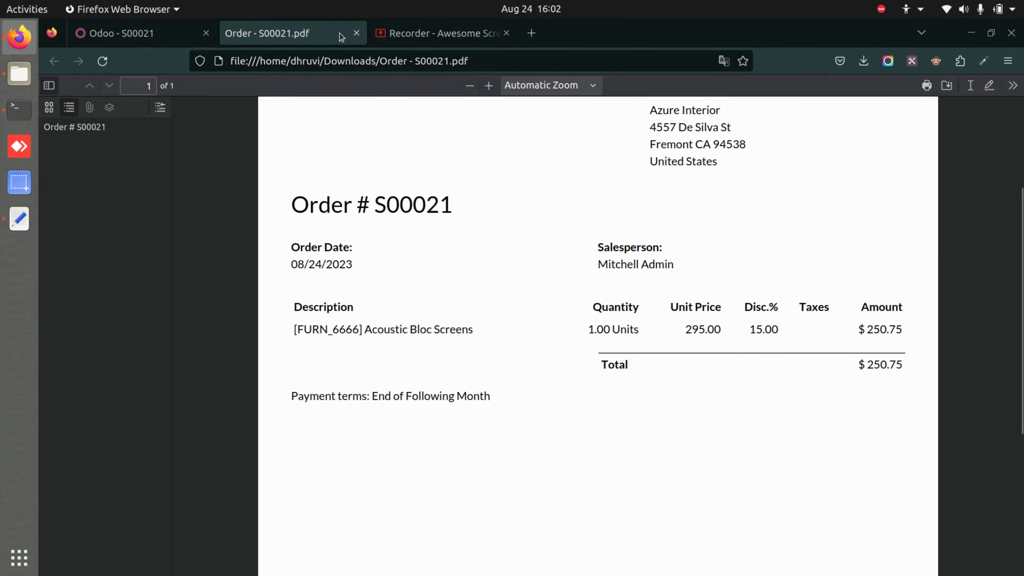
Return to the sales order, enable Multiple Discount Report Print and save the order.
left_click(159, 30)
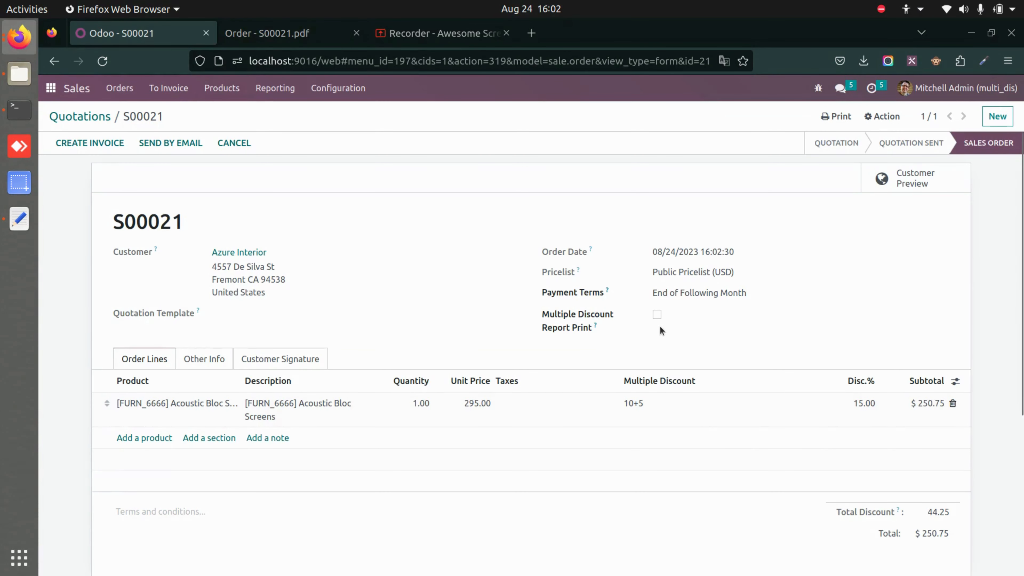
left_click(657, 316)
left_click(176, 118)
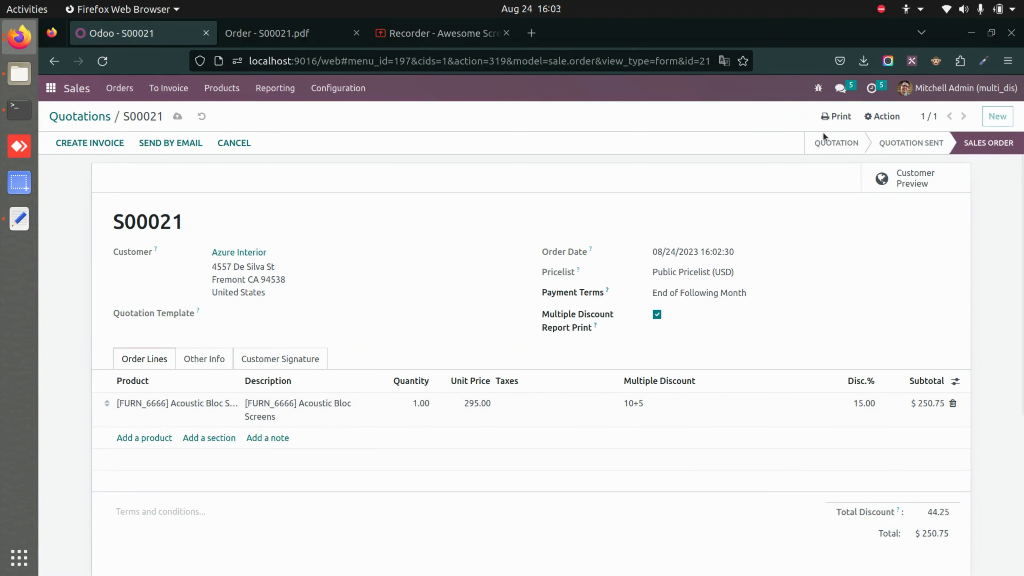
Print the sales order to PDF again and review its multi discount column and discount amount.
left_click(835, 116)
left_click(834, 137)
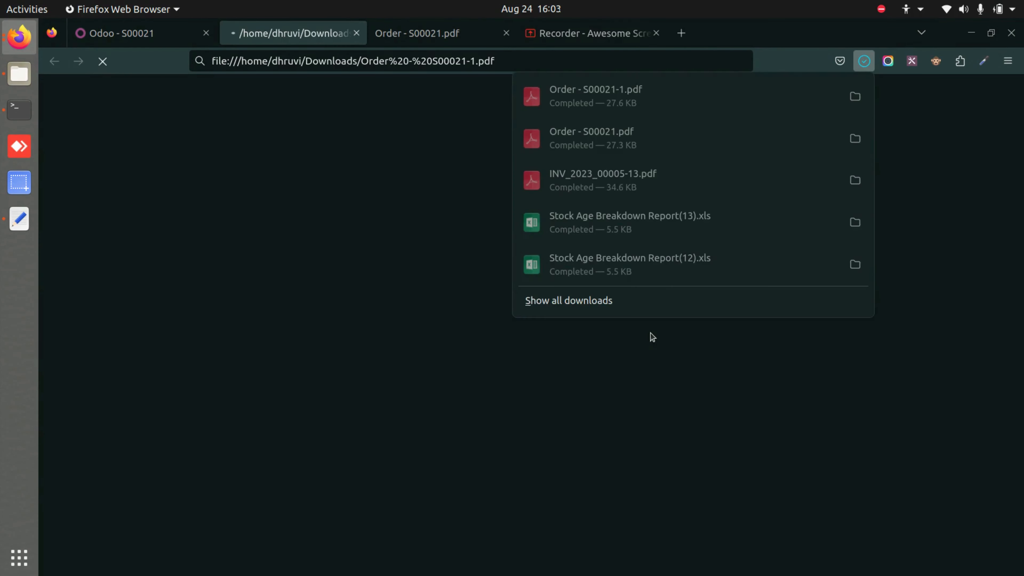
left_click(432, 248)
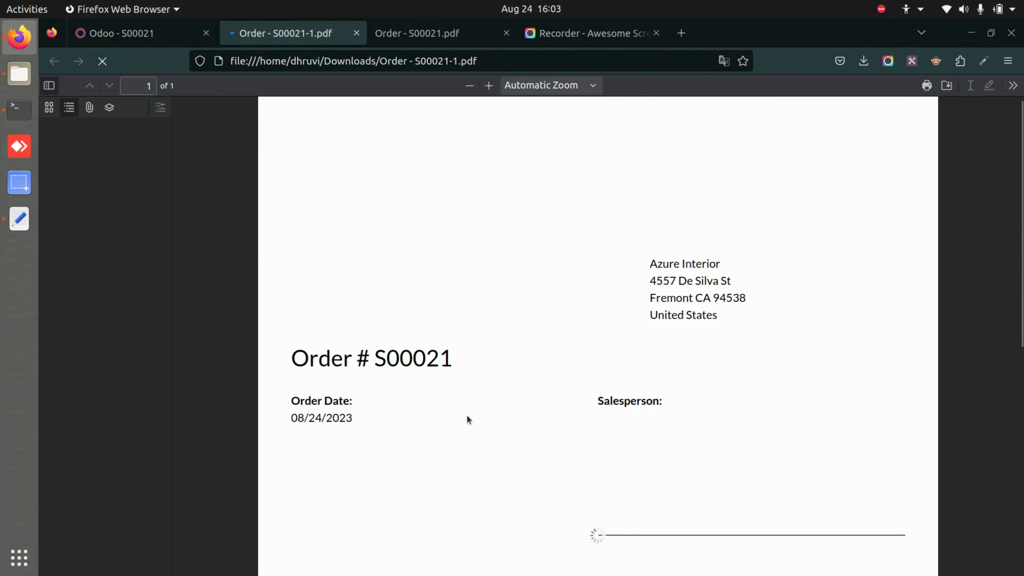
scroll(466, 415, "down", 4)
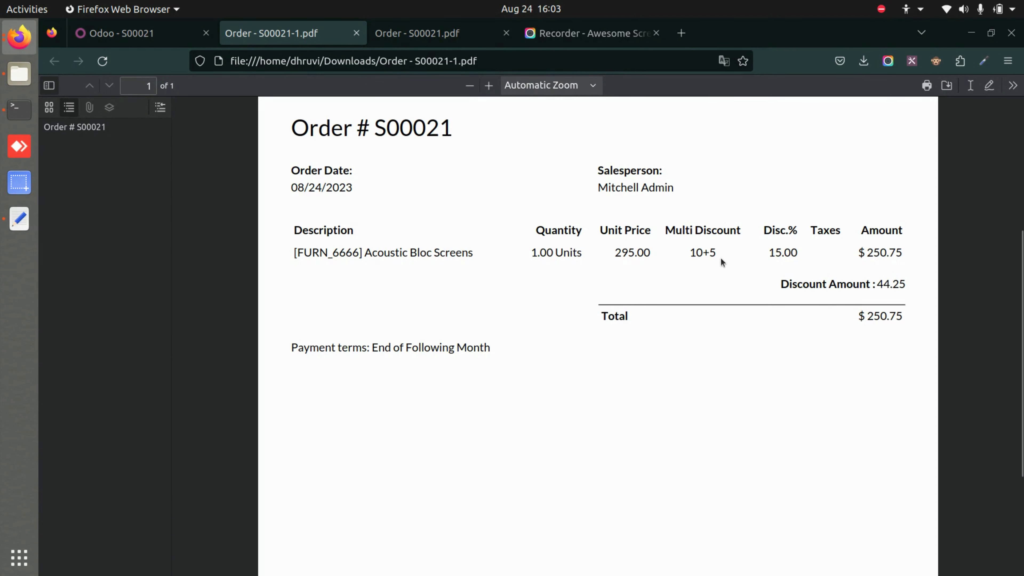
scroll(735, 279, "up", 5)
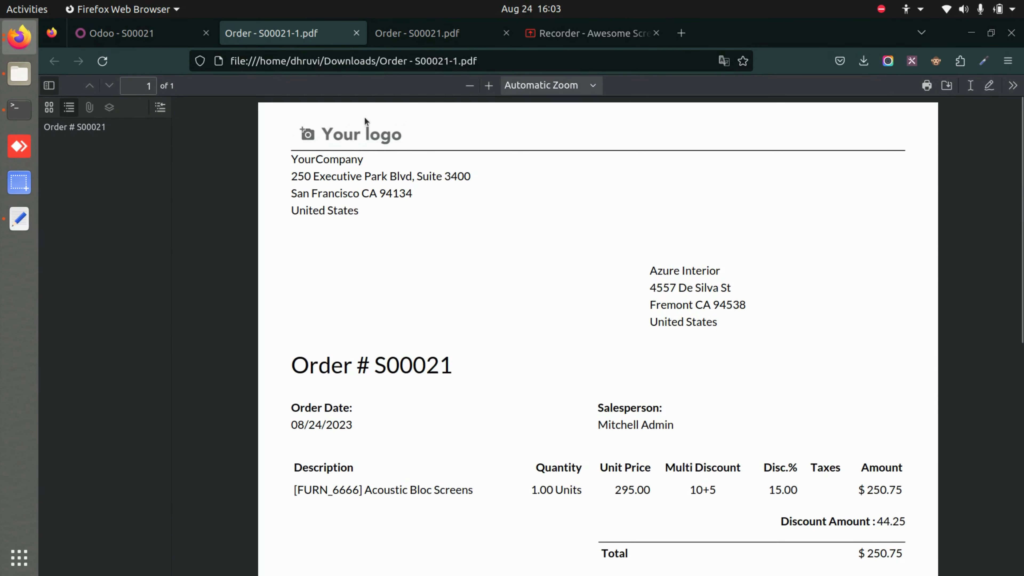
Create a new request for quotation in Purchase, choosing the first individual contact of Azure Interior as the vendor.
left_click(141, 40)
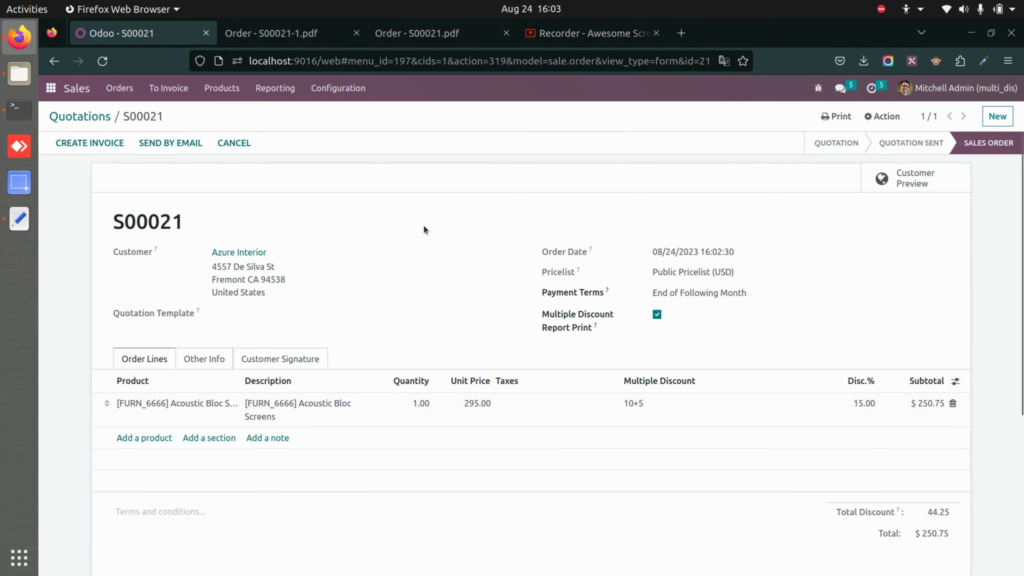
left_click(59, 93)
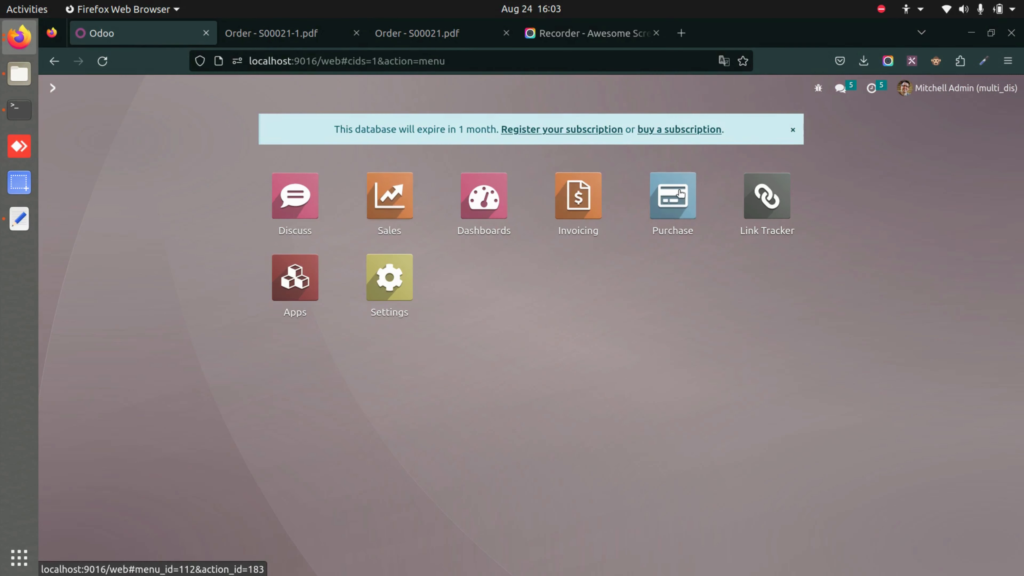
left_click(680, 193)
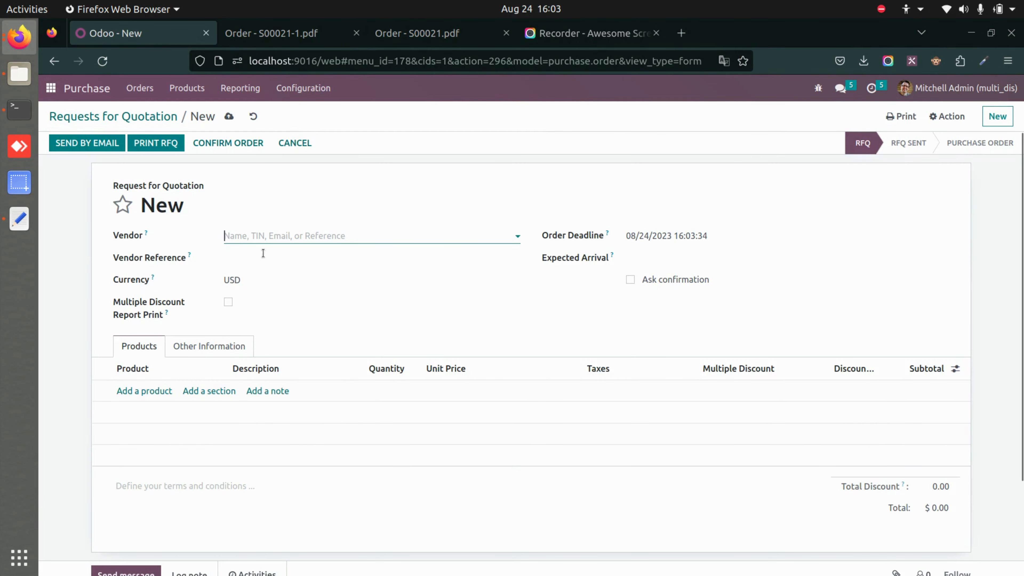
left_click(289, 235)
left_click(311, 290)
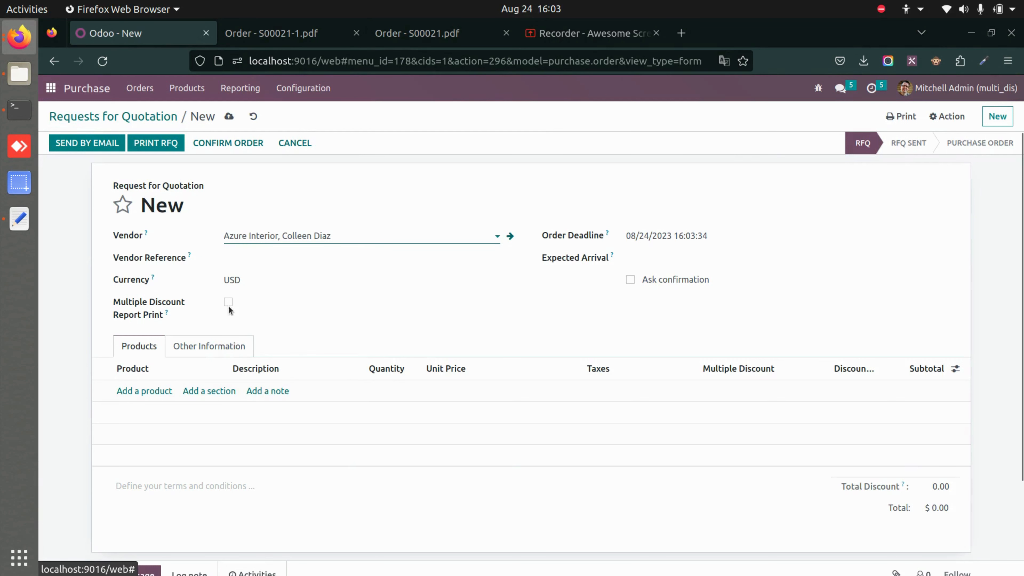
Add a Large Cabinet product line with a multiple discount of 15+4+1 and save the request for quotation.
left_click(143, 390)
left_click(234, 462)
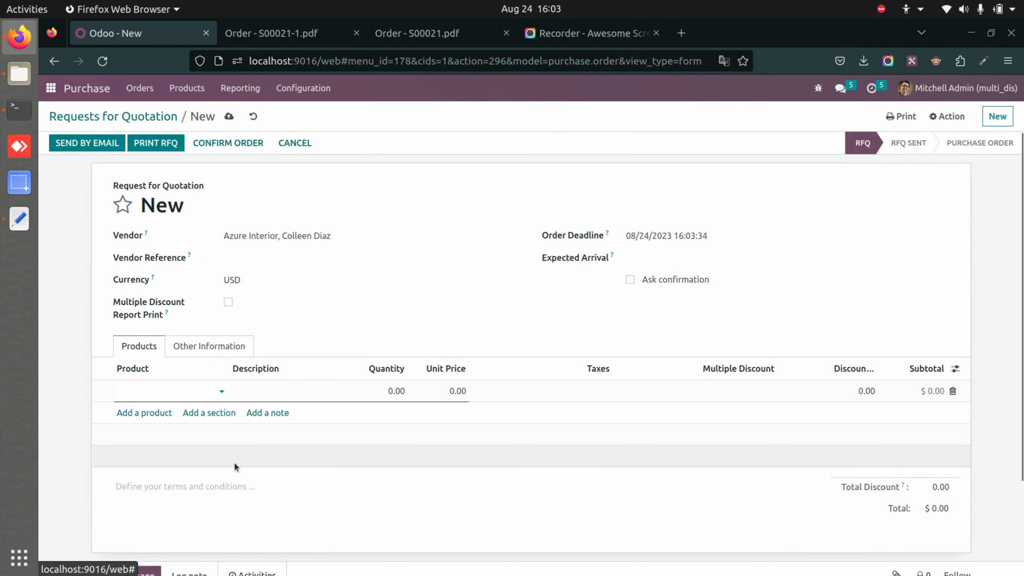
left_click(709, 390)
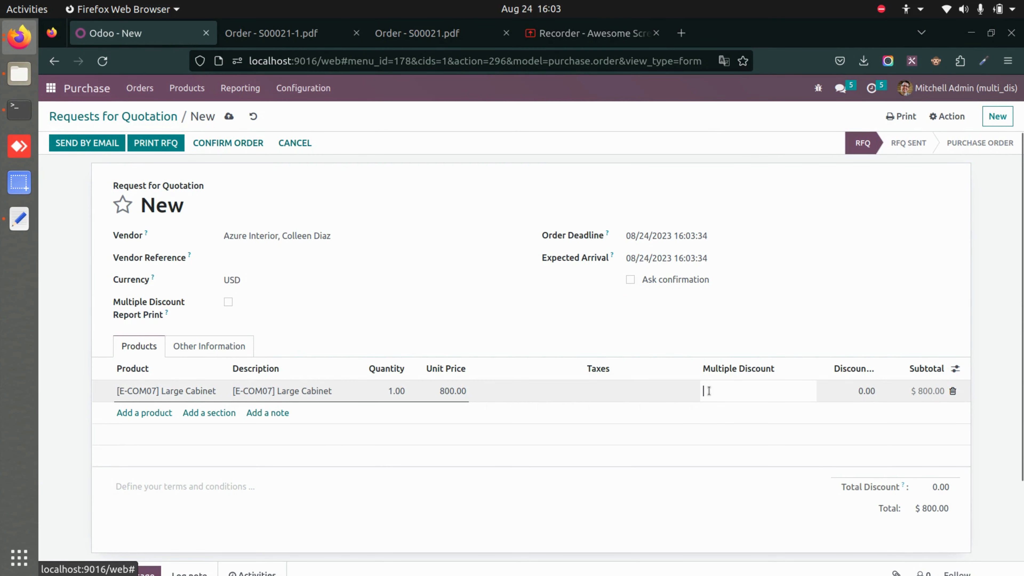
type("15+4+1")
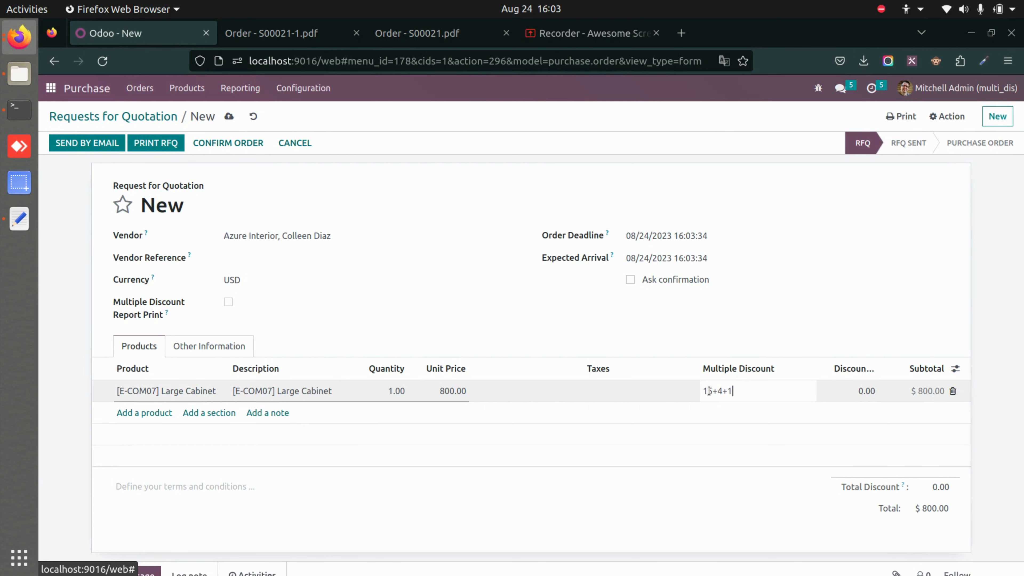
left_click(777, 500)
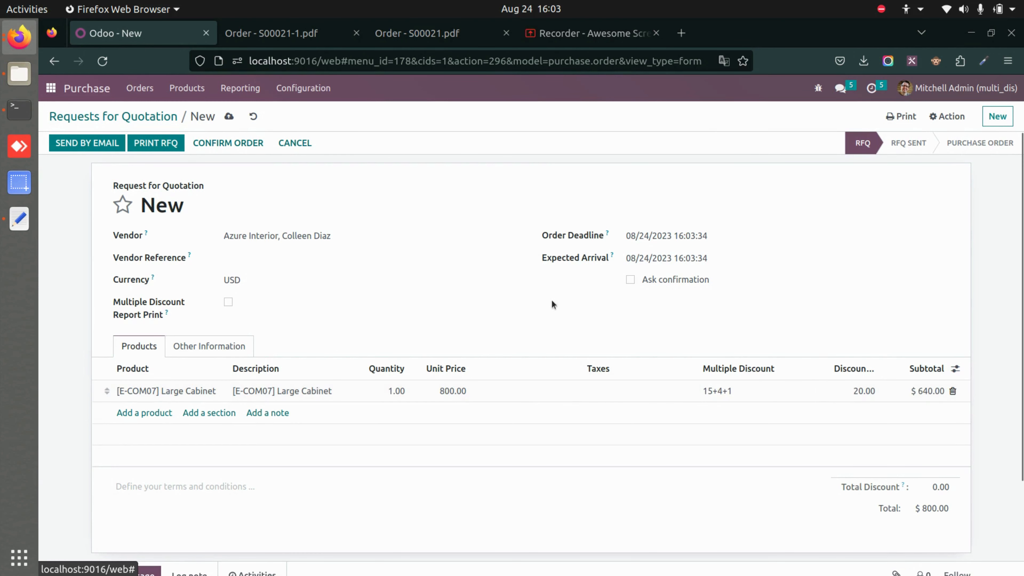
left_click(229, 117)
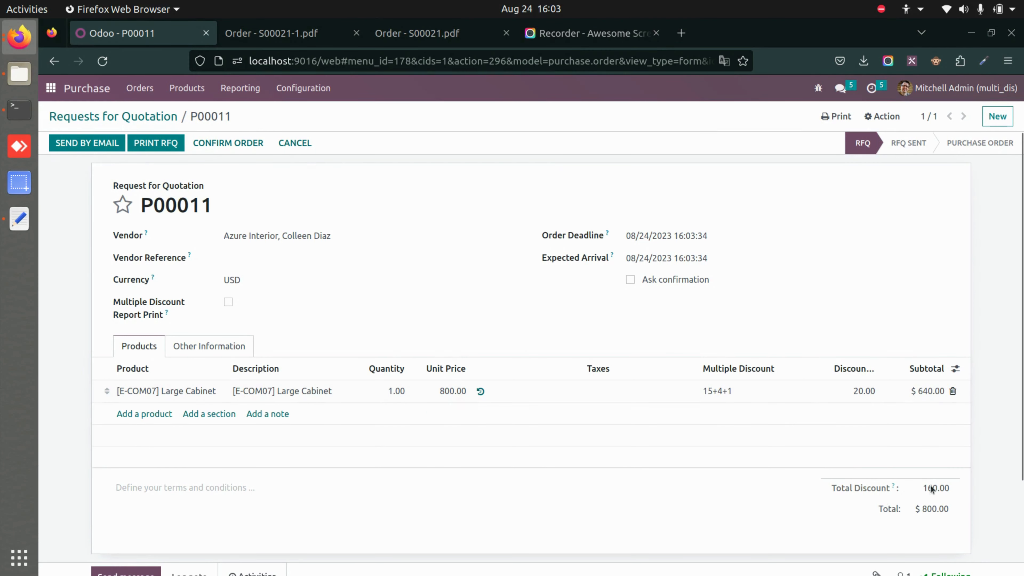
Enable Multiple Discount Report Print and print the request for quotation to PDF.
left_click(228, 302)
left_click(835, 116)
left_click(866, 138)
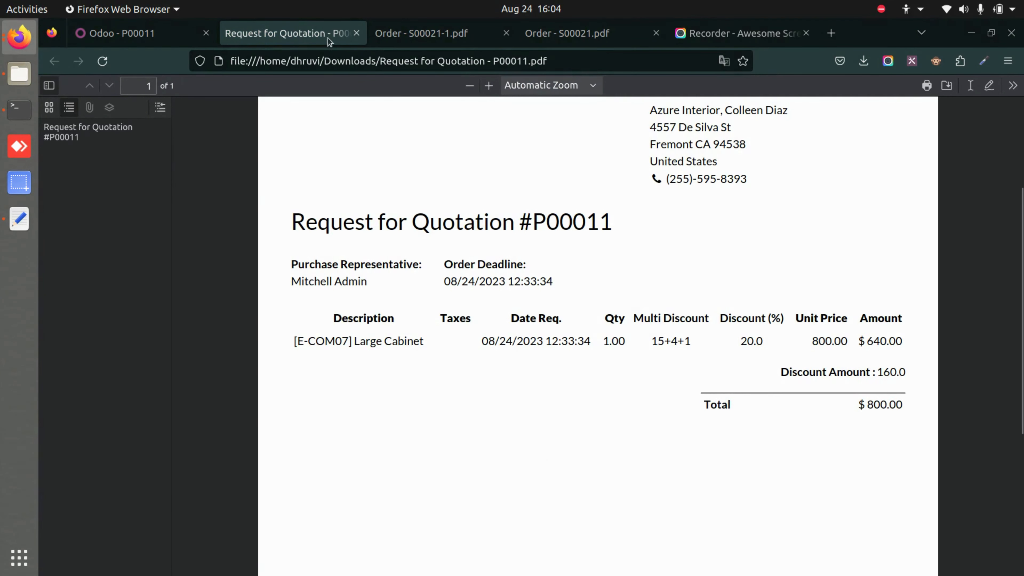
Close the three open PDF reports and return to the request for quotation.
left_click(356, 33)
left_click(356, 33)
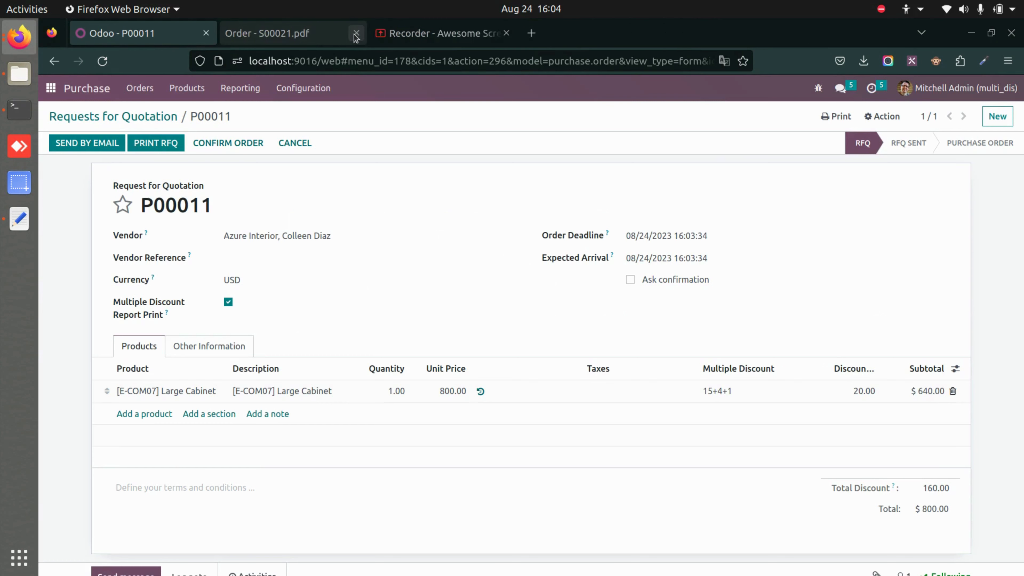
left_click(356, 34)
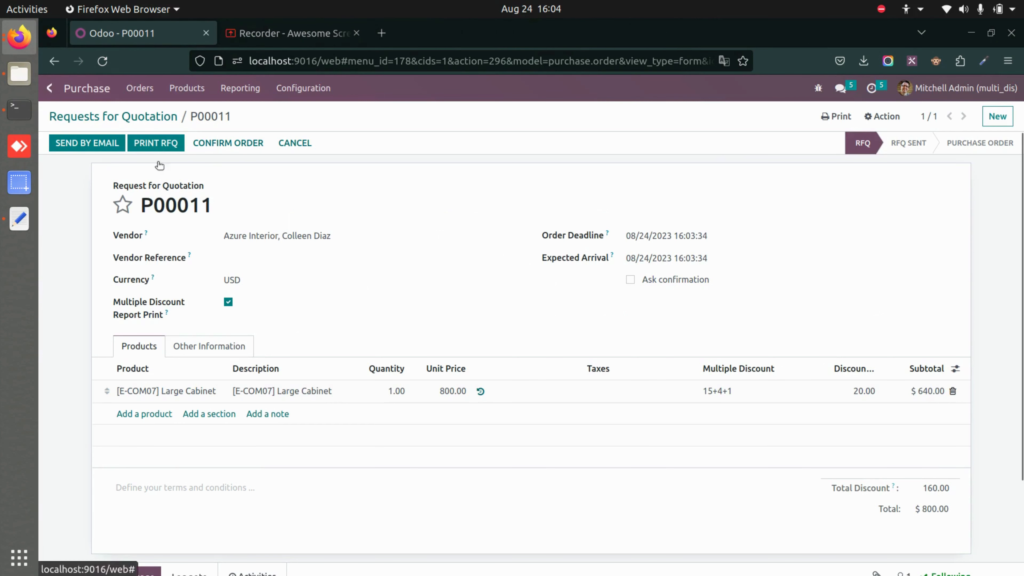
Create a new customer invoice in Invoicing with an individual contact of Azure Interior as the customer.
left_click(52, 88)
left_click(578, 197)
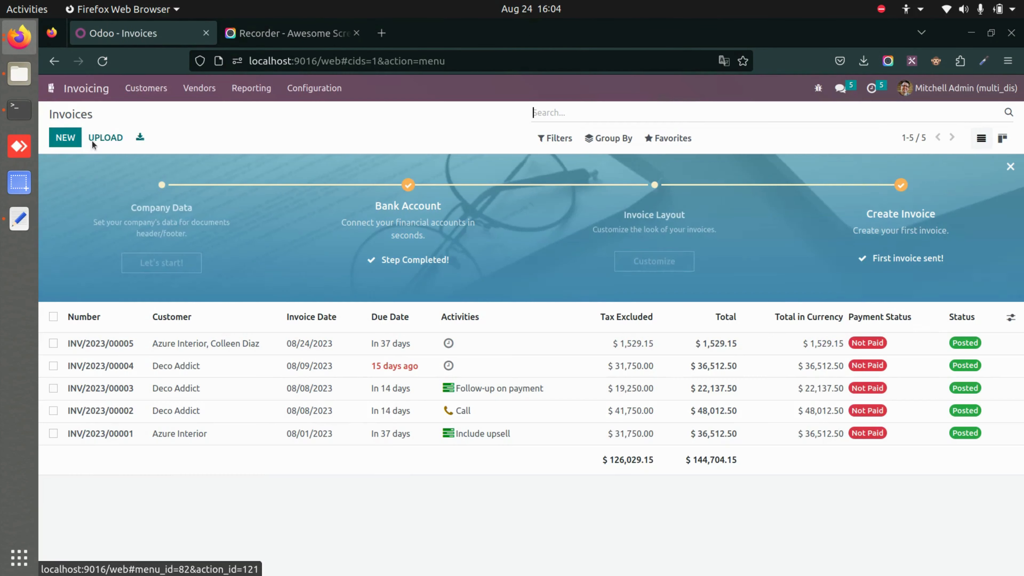
left_click(152, 93)
left_click(150, 113)
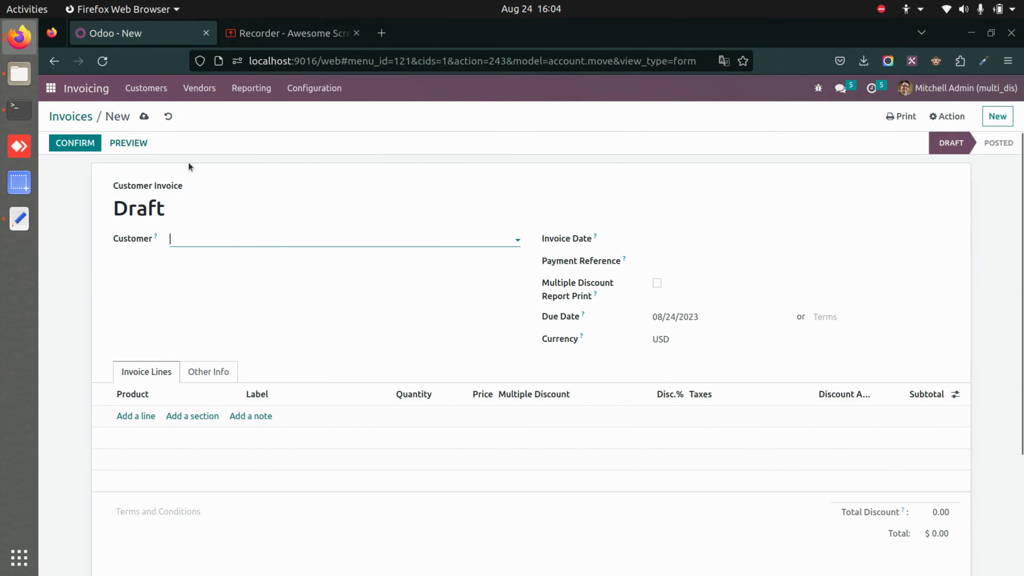
left_click(266, 235)
left_click(251, 313)
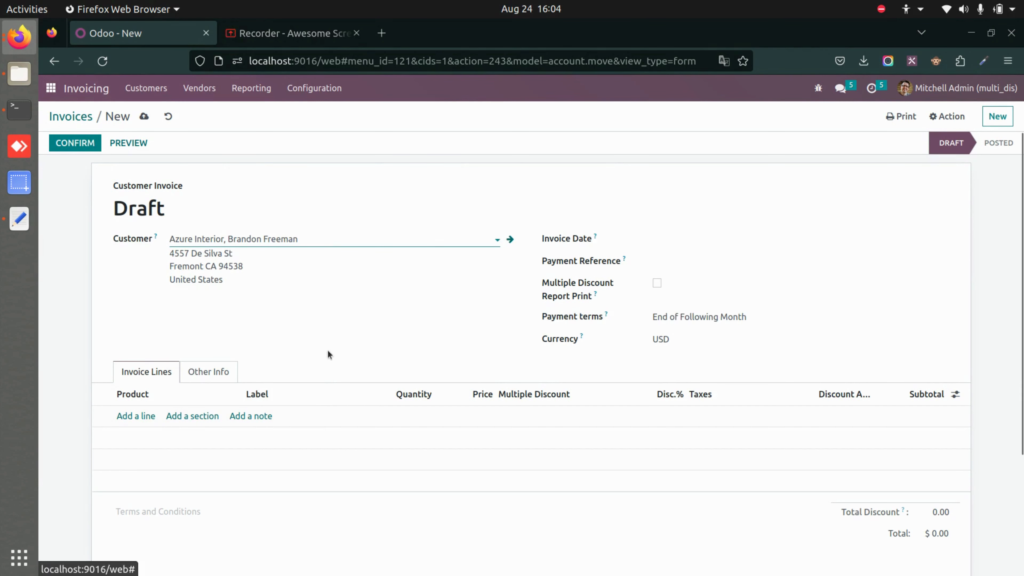
Add two invoice lines for the products Storage Box and Corner Desk Right Sit.
left_click(147, 417)
left_click(148, 419)
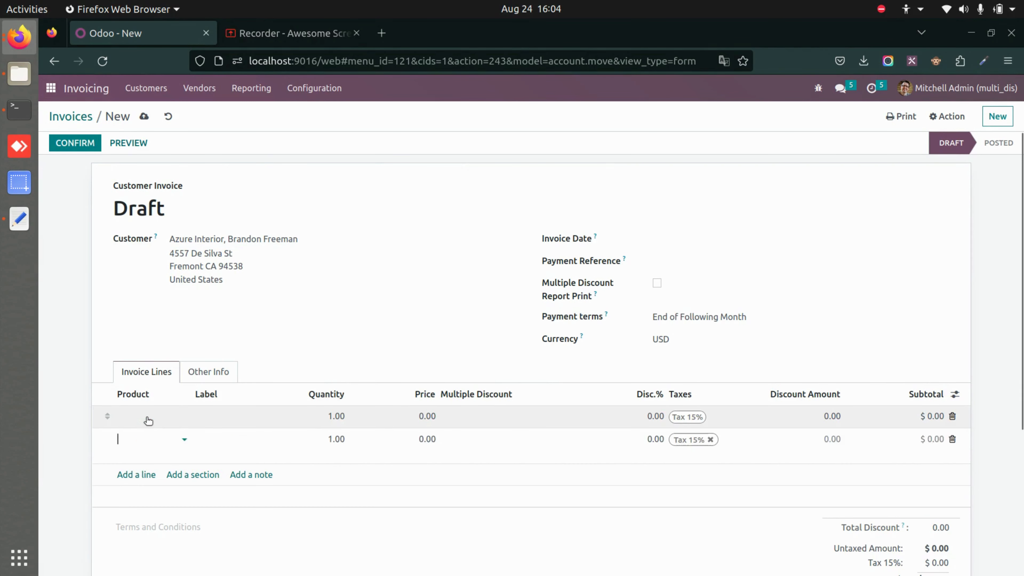
left_click(147, 417)
left_click(147, 417)
left_click(178, 311)
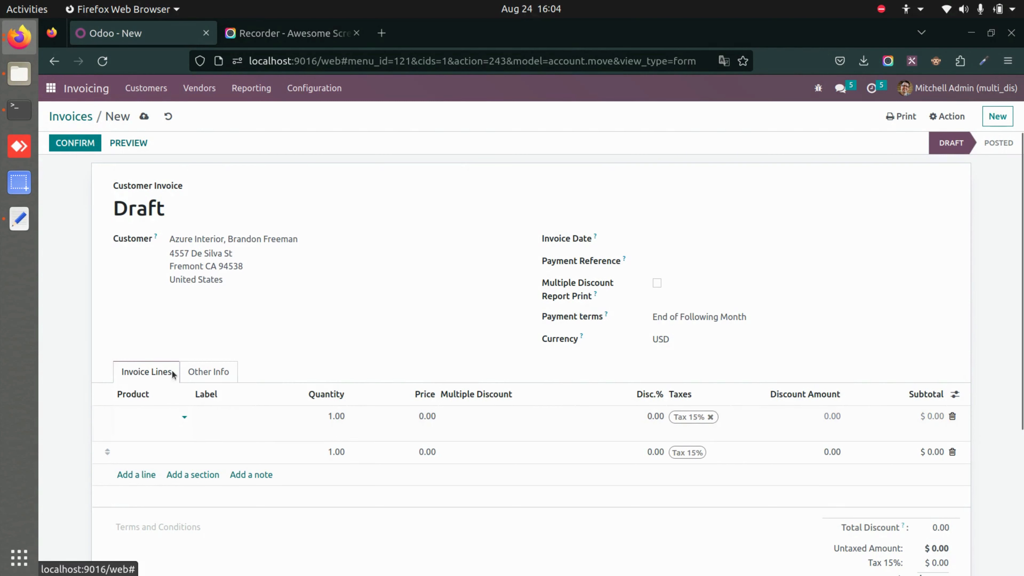
left_click(141, 460)
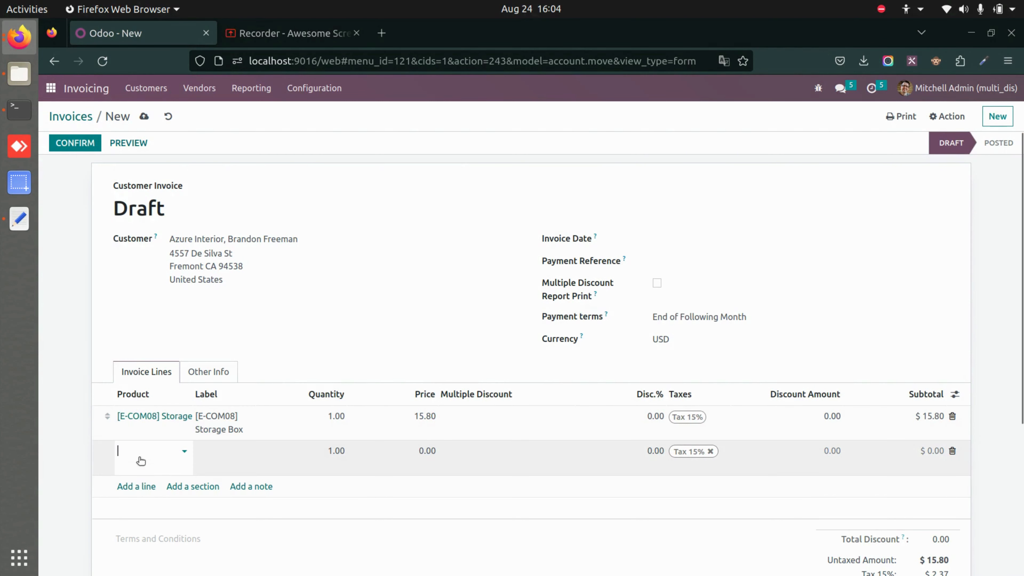
left_click(141, 458)
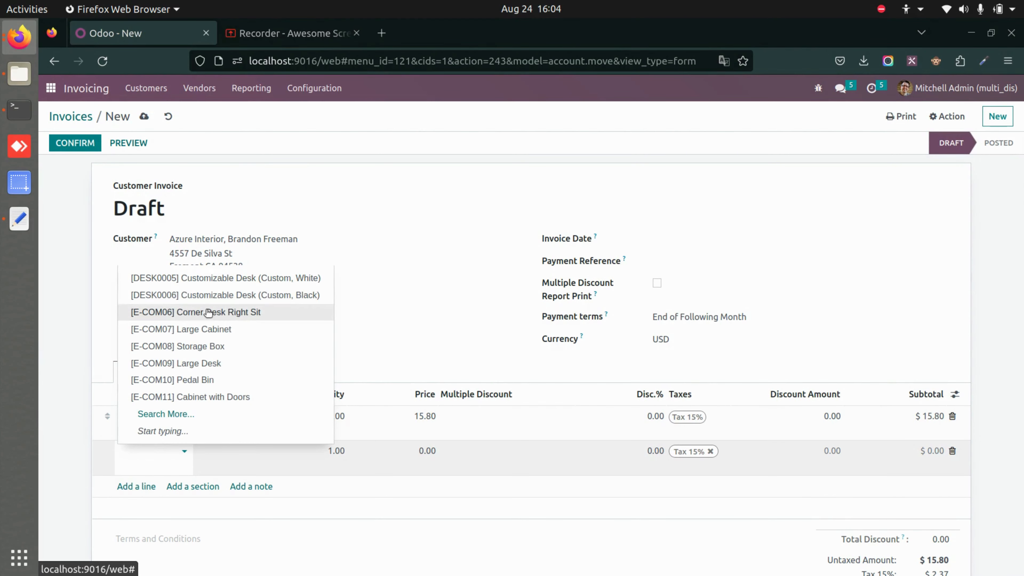
left_click(208, 312)
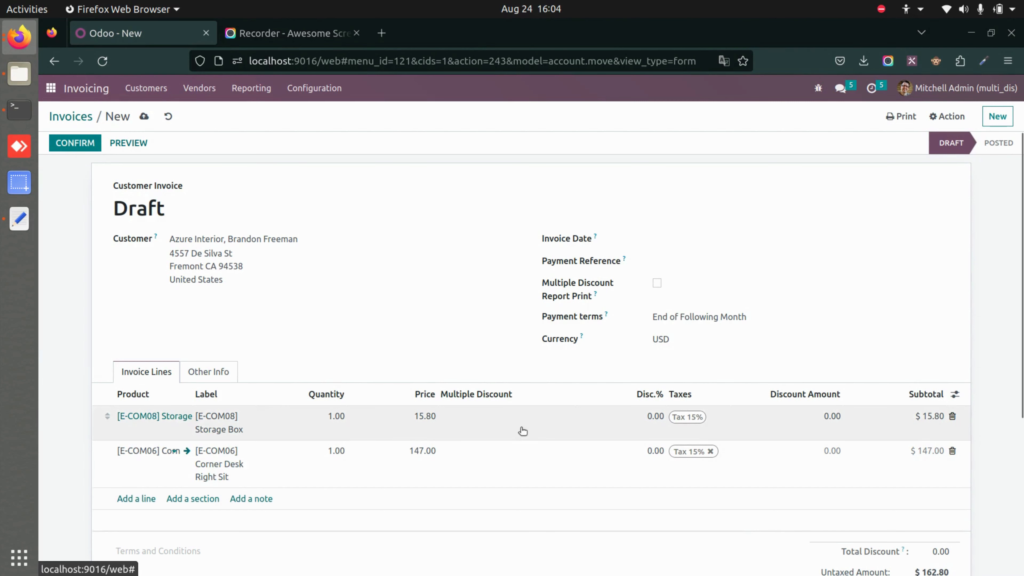
Set the multiple discount to 8+2 on the Storage Box line and 10+2+3 on the Corner Desk Right Sit line.
left_click(523, 430)
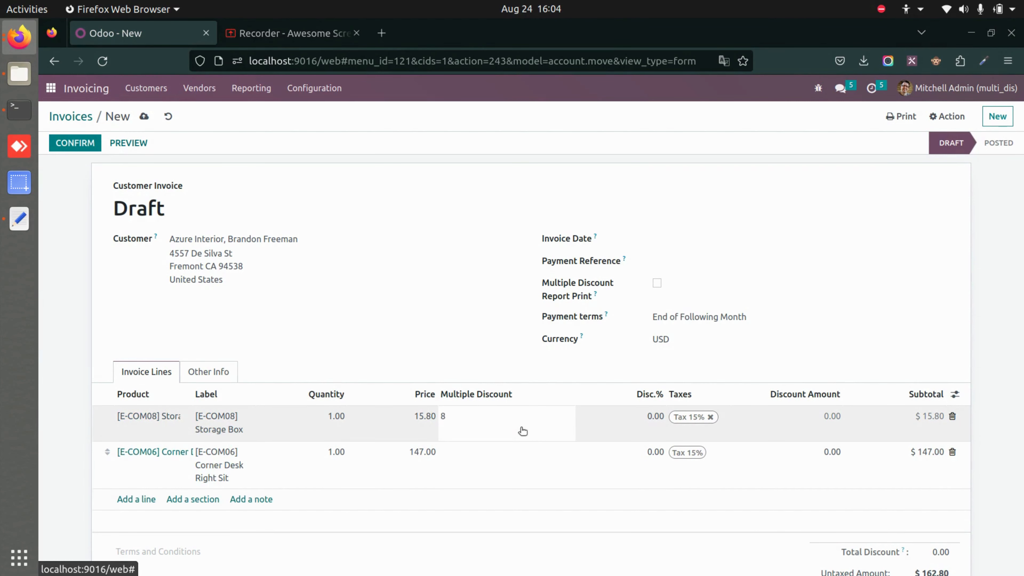
left_click(501, 468)
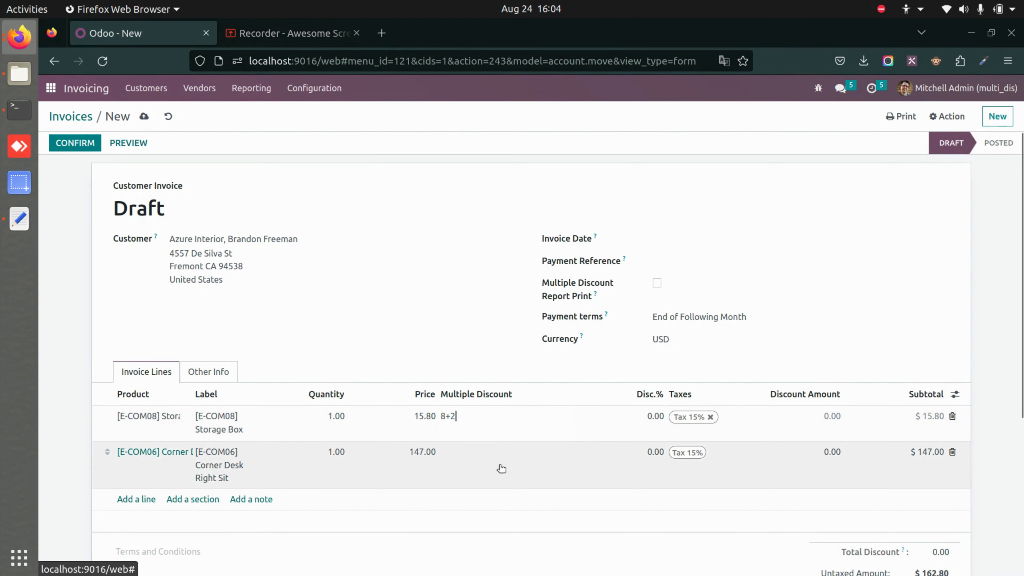
type("1=")
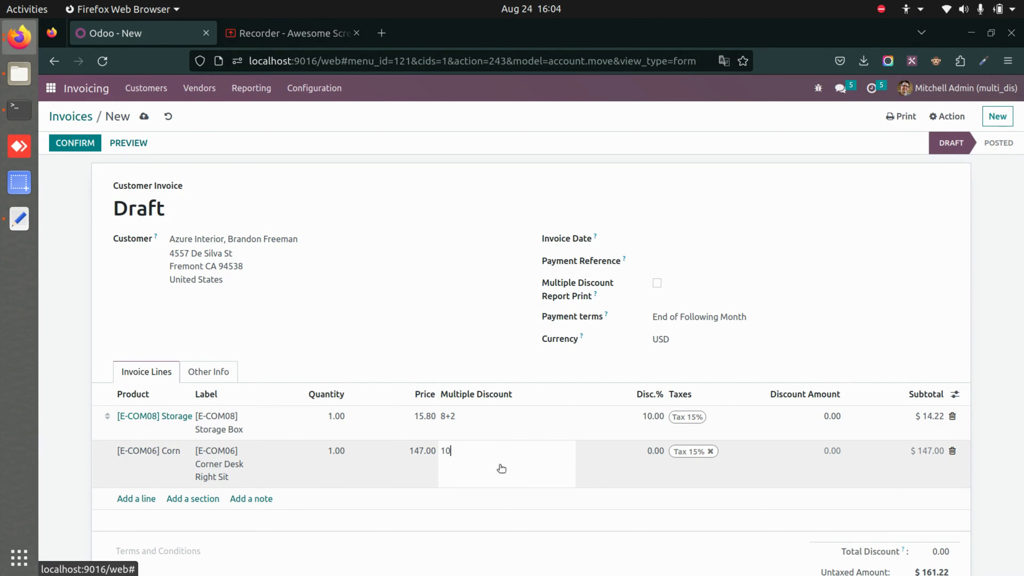
type("2+3")
left_click(568, 556)
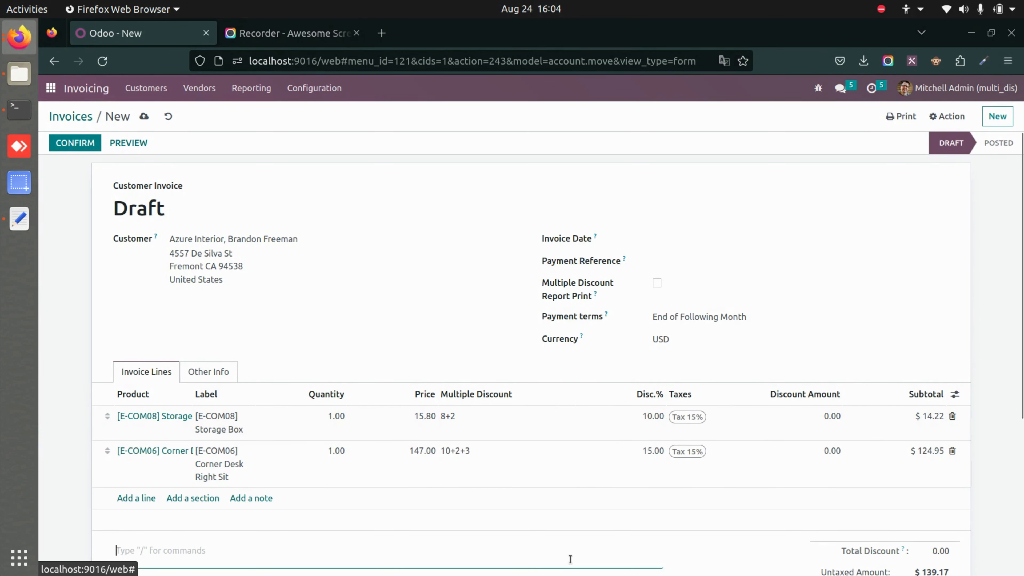
Save and confirm the invoice, then review its line discount amounts and total discount.
scroll(564, 416, "down", 5)
scroll(563, 414, "up", 5)
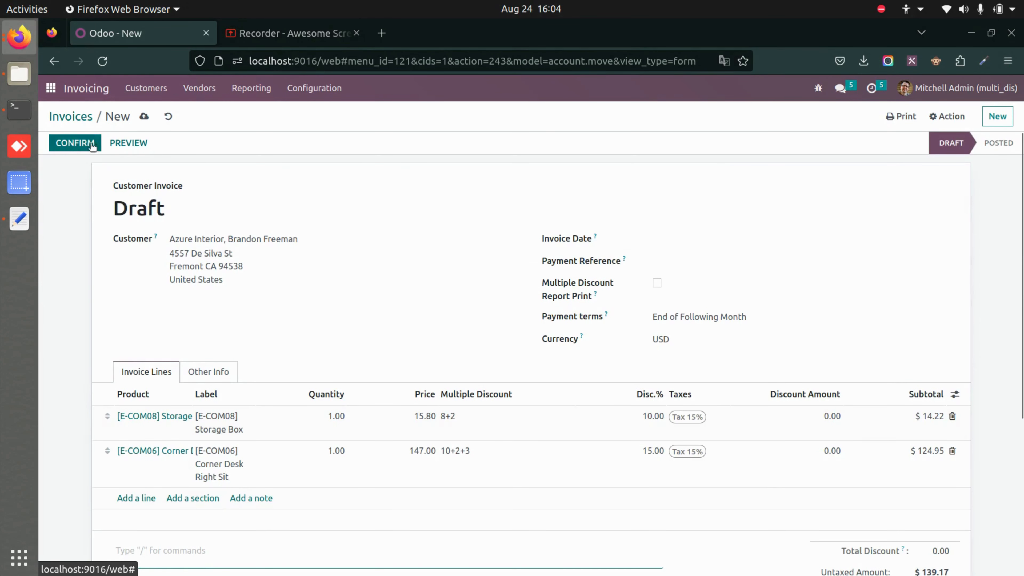
left_click(144, 116)
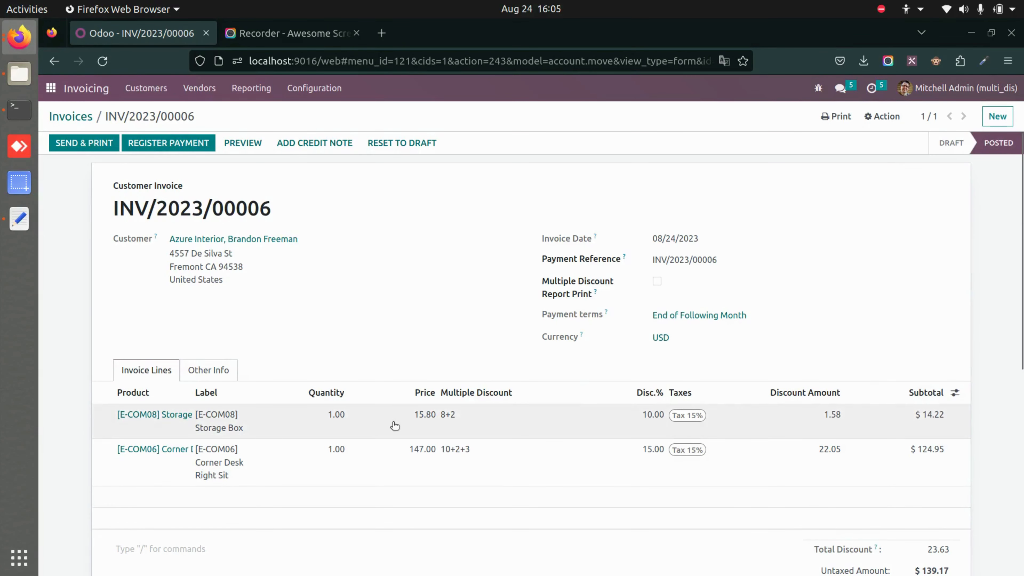
scroll(774, 545, "down", 3)
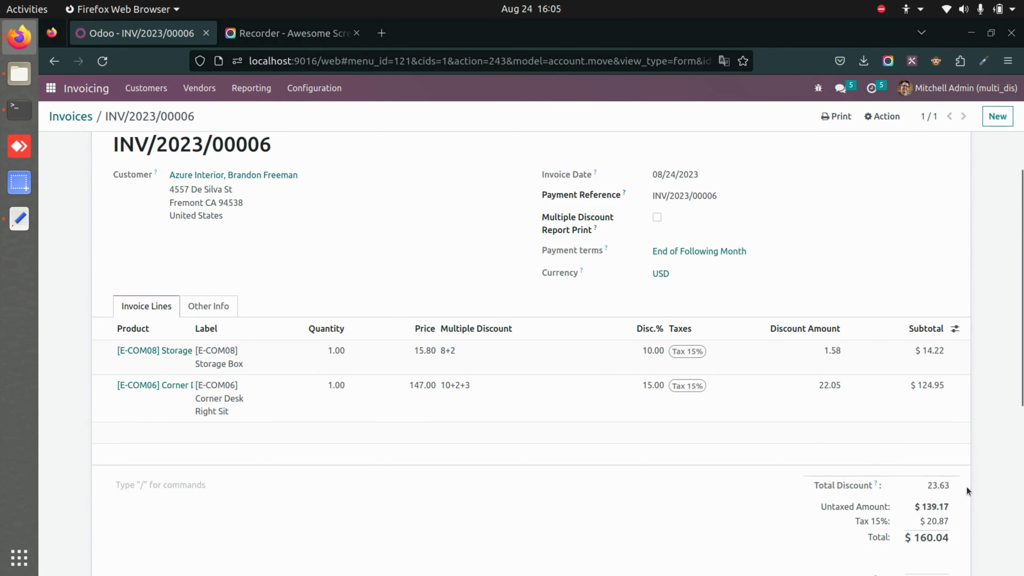
scroll(714, 475, "up", 2)
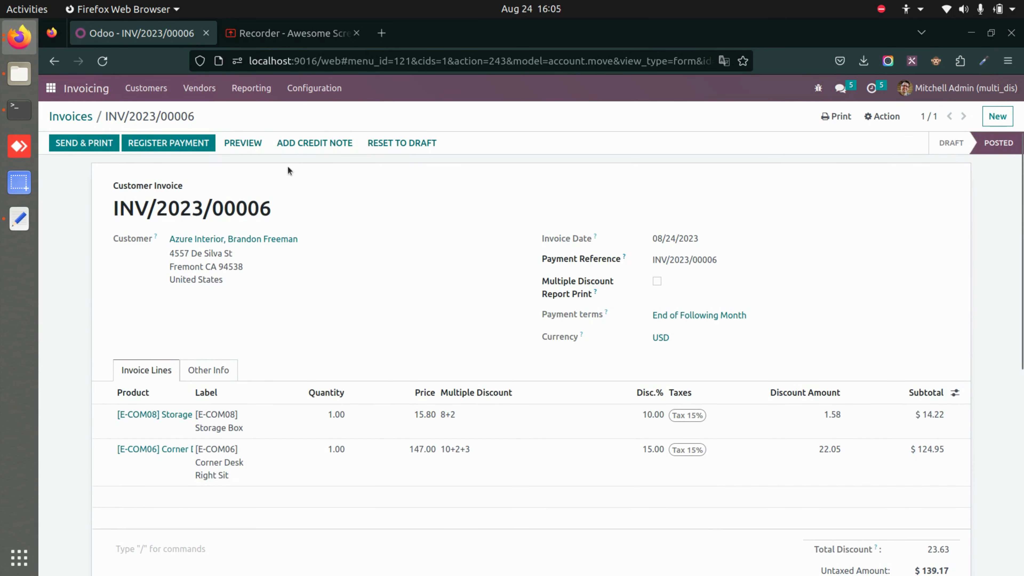
Enable Multiple Discount Report Print on the posted invoice and save it.
left_click(849, 121)
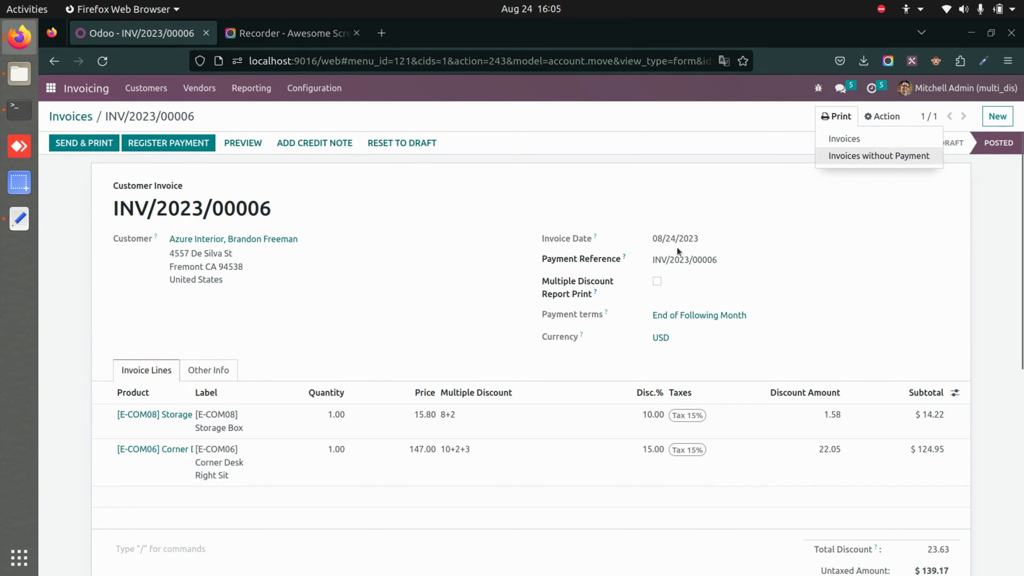
left_click(657, 282)
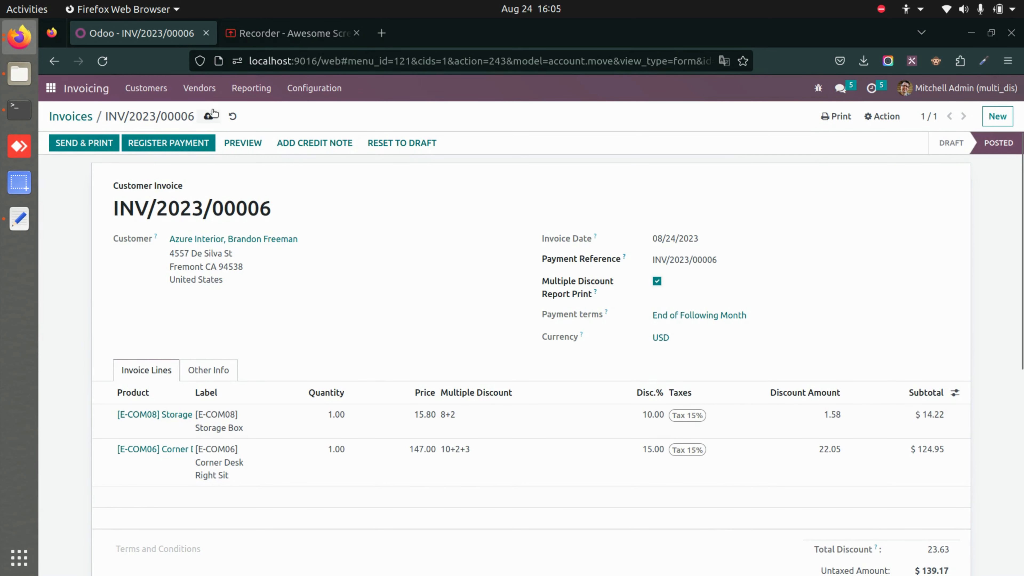
left_click(209, 116)
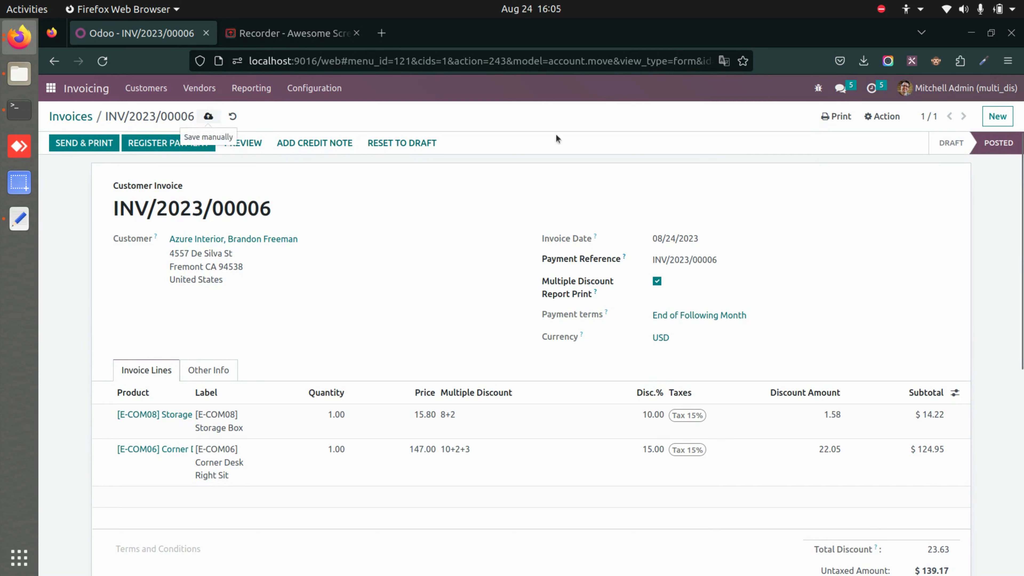
Print the invoice to PDF with the Invoices report and review its multiple discount column and discount amount.
left_click(836, 118)
left_click(850, 137)
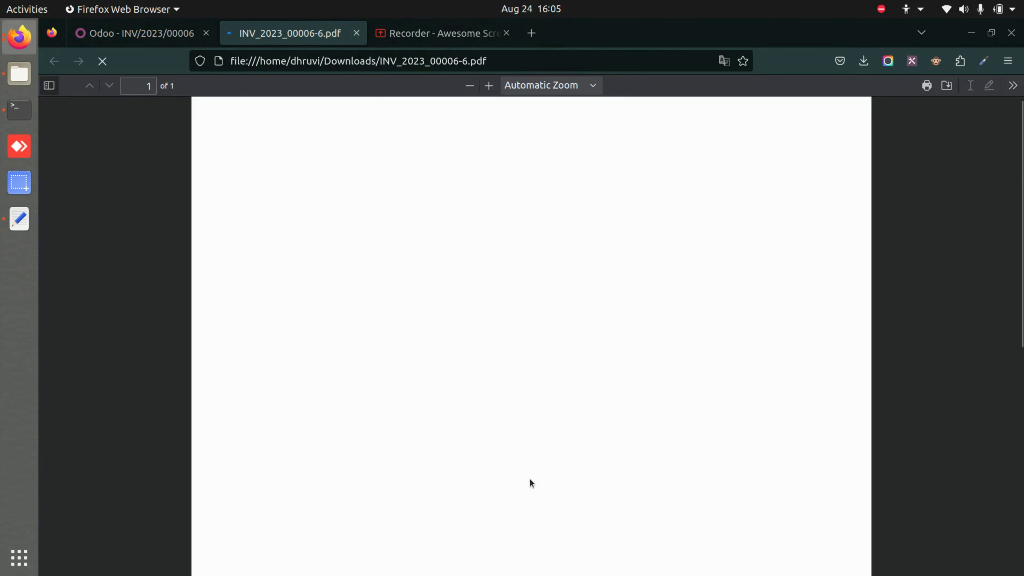
scroll(530, 479, "down", 2)
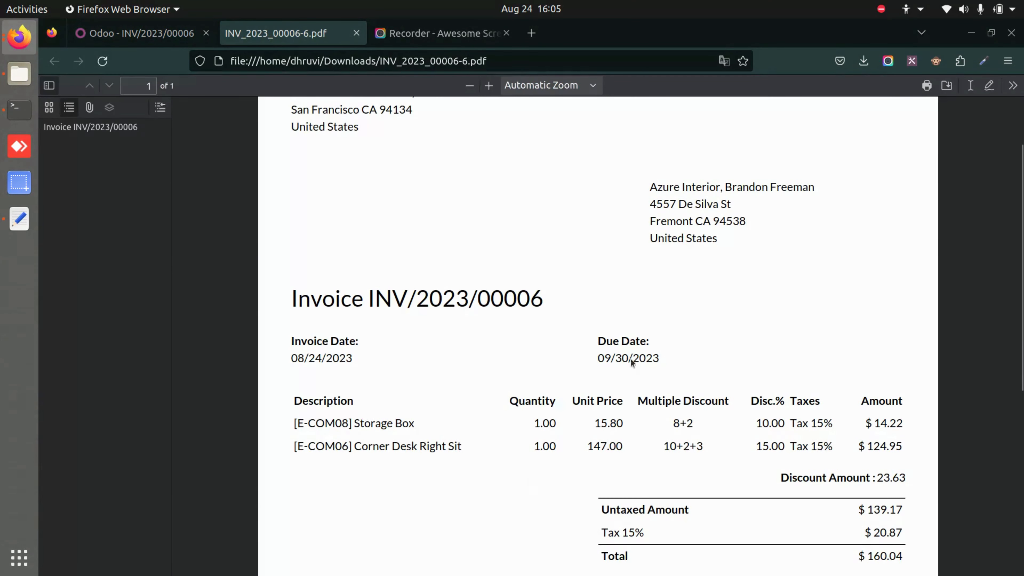
Return from the PDF to the invoice and go to the overview of installed apps.
left_click(110, 26)
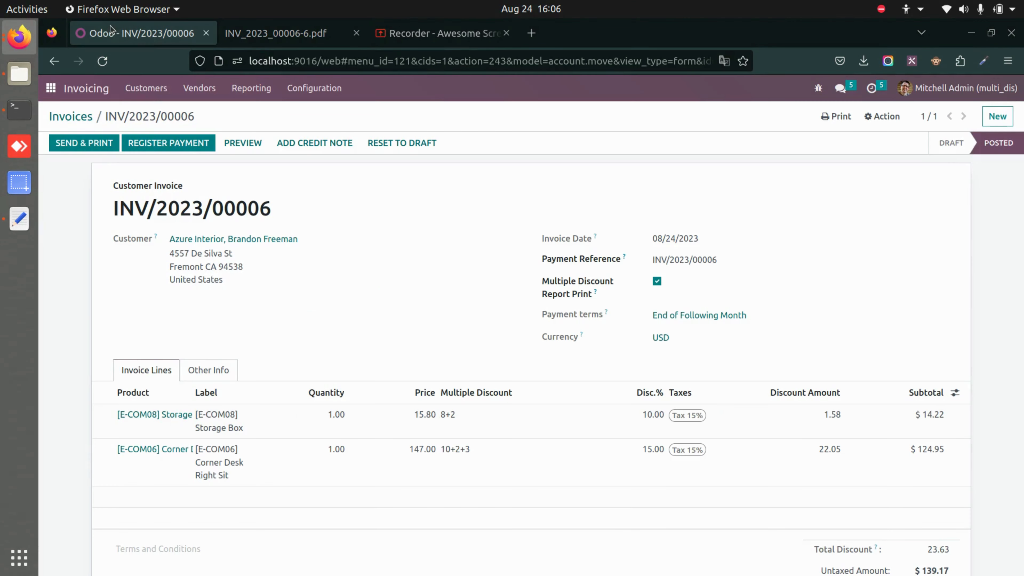
left_click(56, 88)
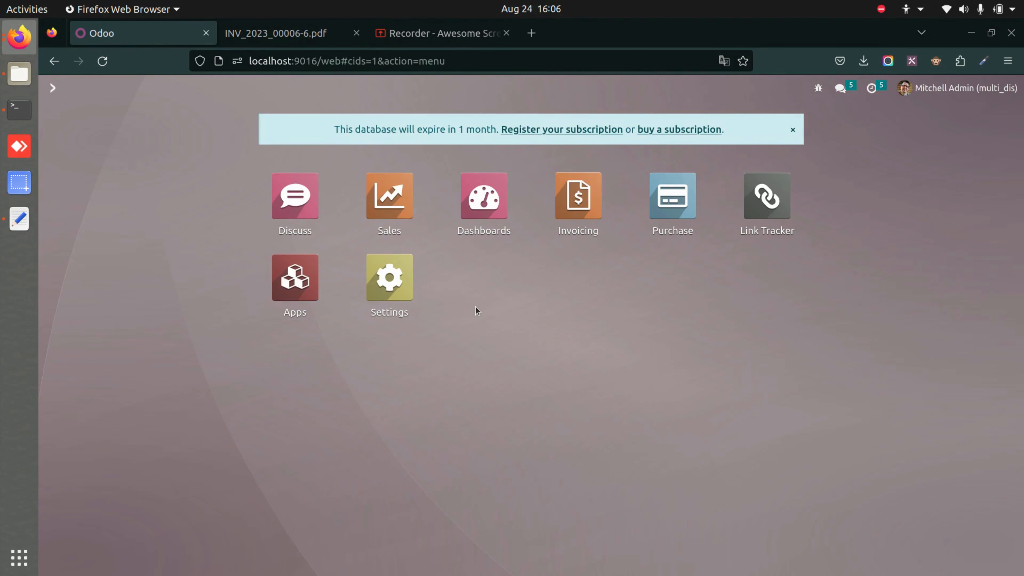